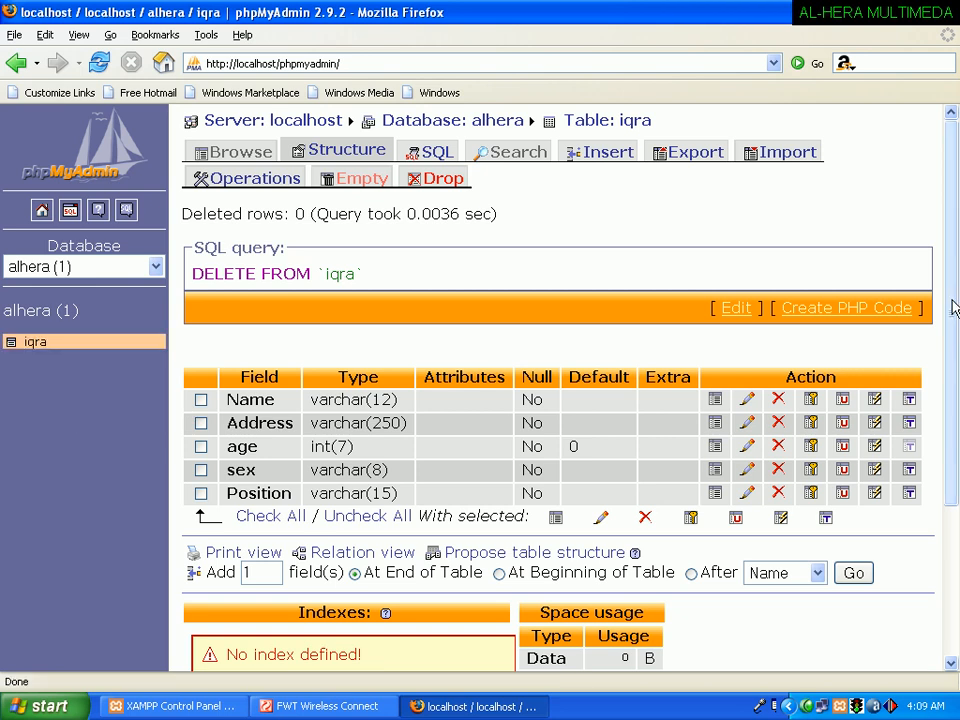
# - Start inserting new rows into the iqra table and enter the first person's name and address
pyautogui.moveTo(954, 306); pyautogui.dragTo(958, 268)
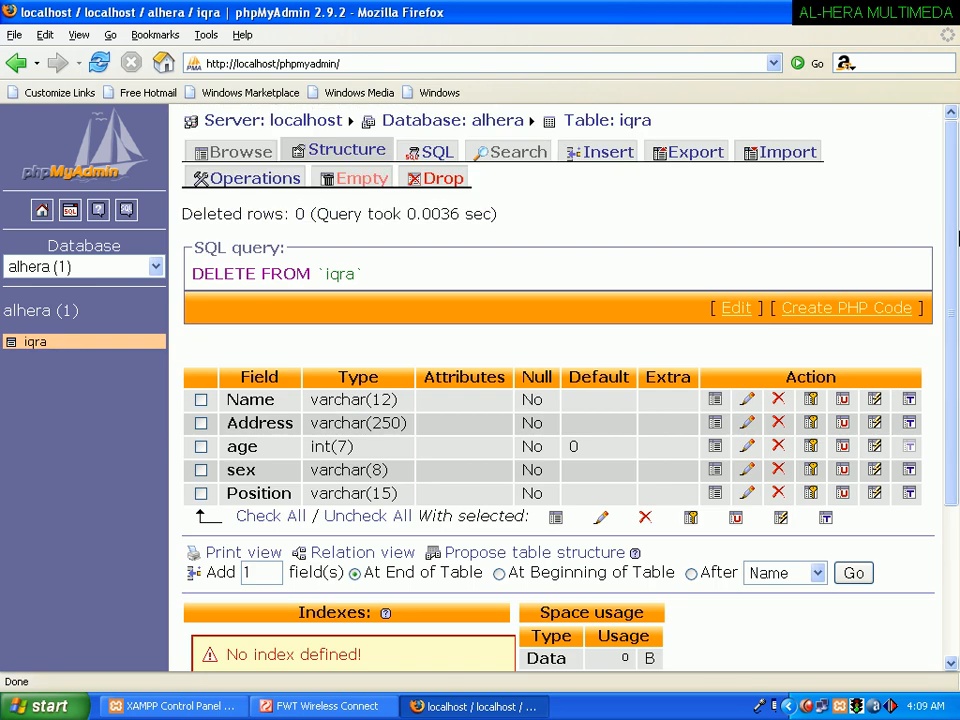
pyautogui.click(600, 160)
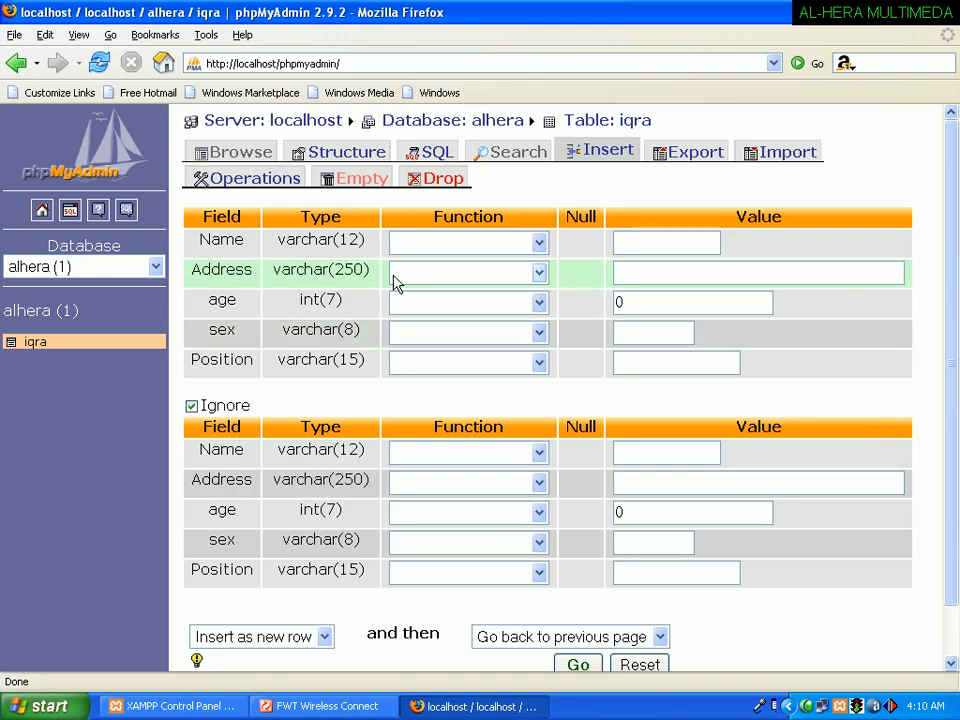
pyautogui.moveTo(223, 239); pyautogui.dragTo(200, 239)
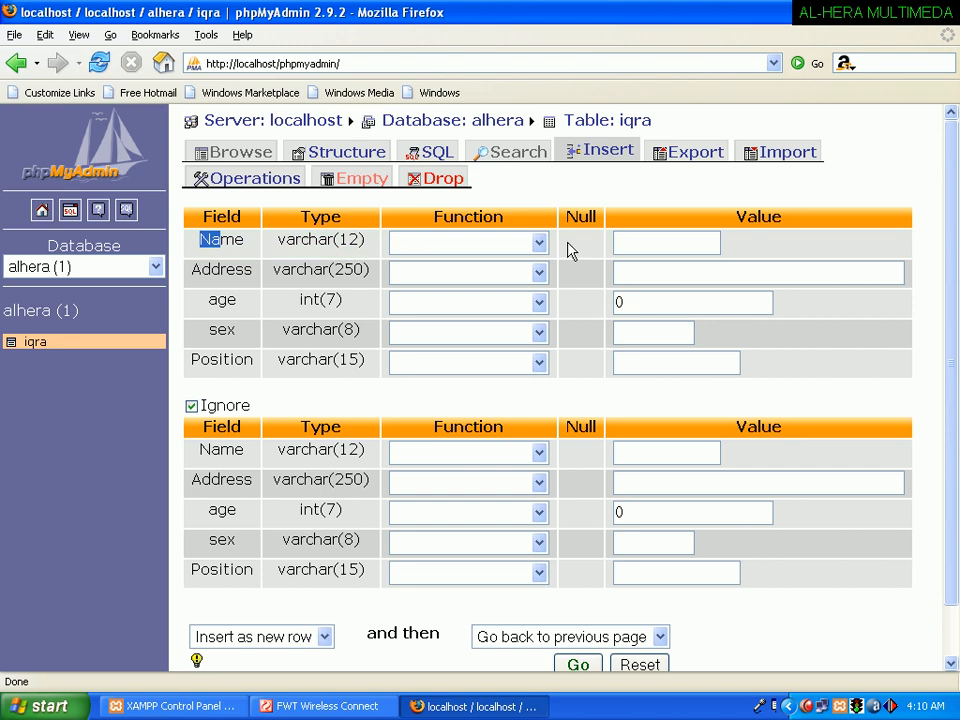
pyautogui.click(662, 245)
pyautogui.doubleClick(652, 245)
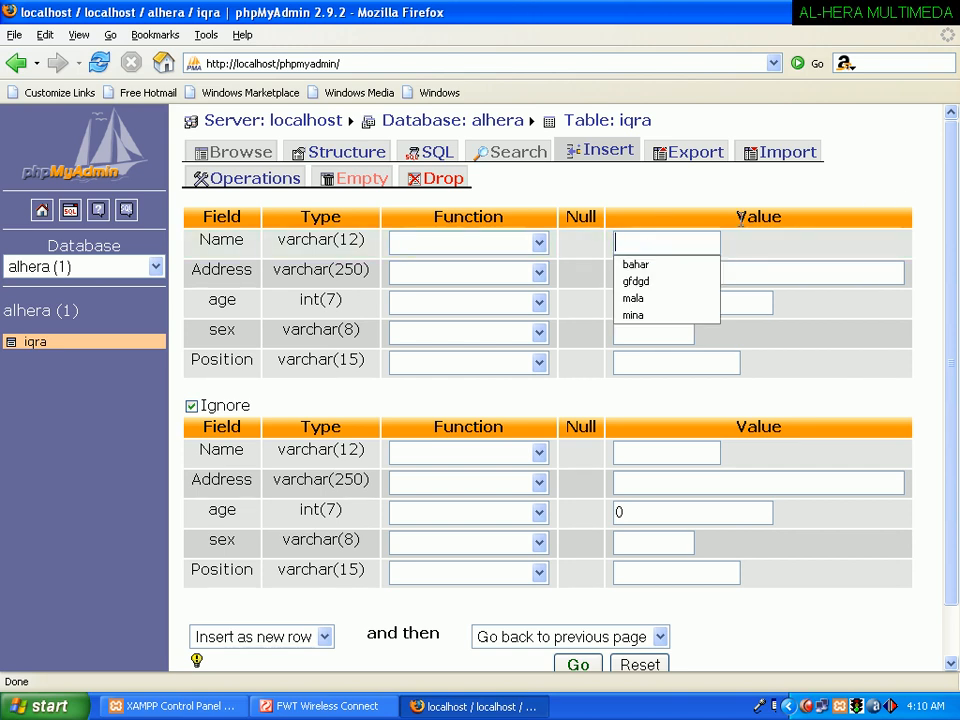
pyautogui.write('Rana')
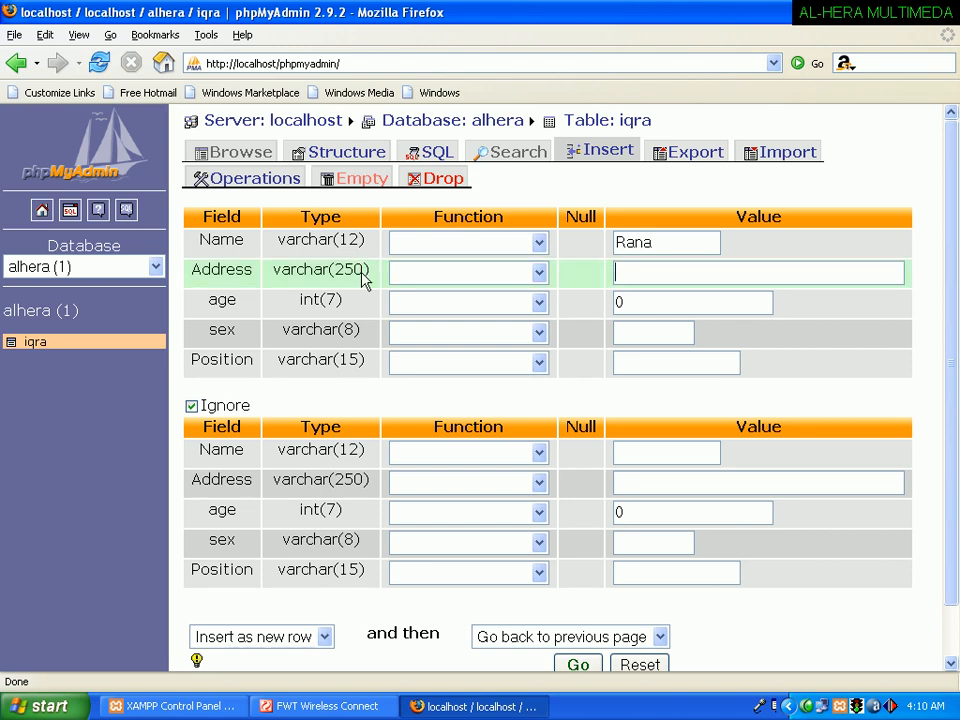
pyautogui.click(678, 272)
pyautogui.click(827, 264)
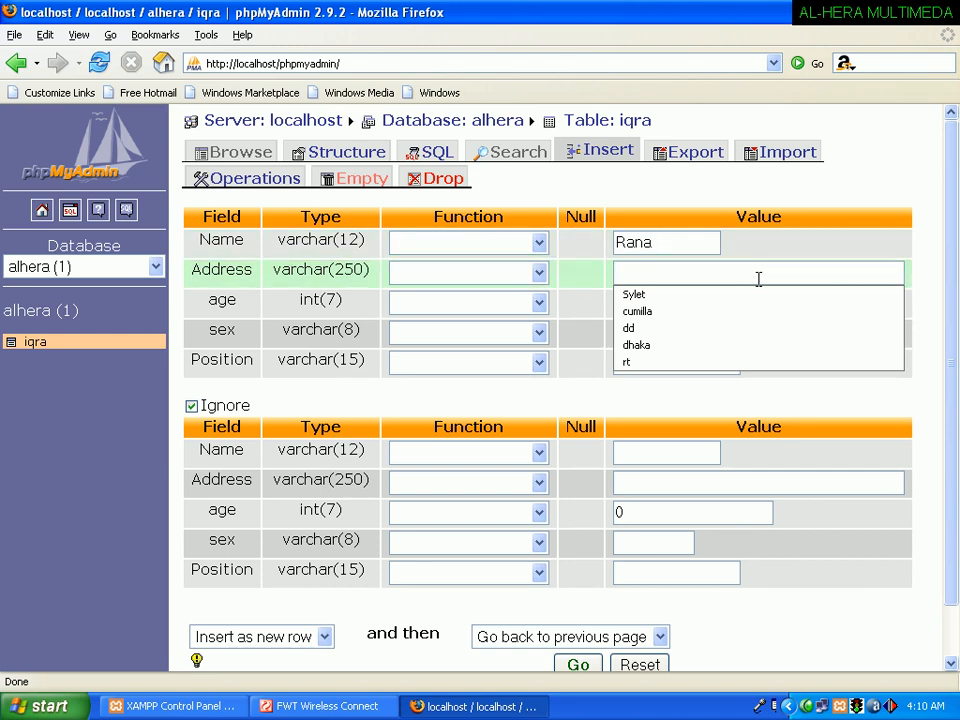
pyautogui.press('Down')
pyautogui.press('Return')
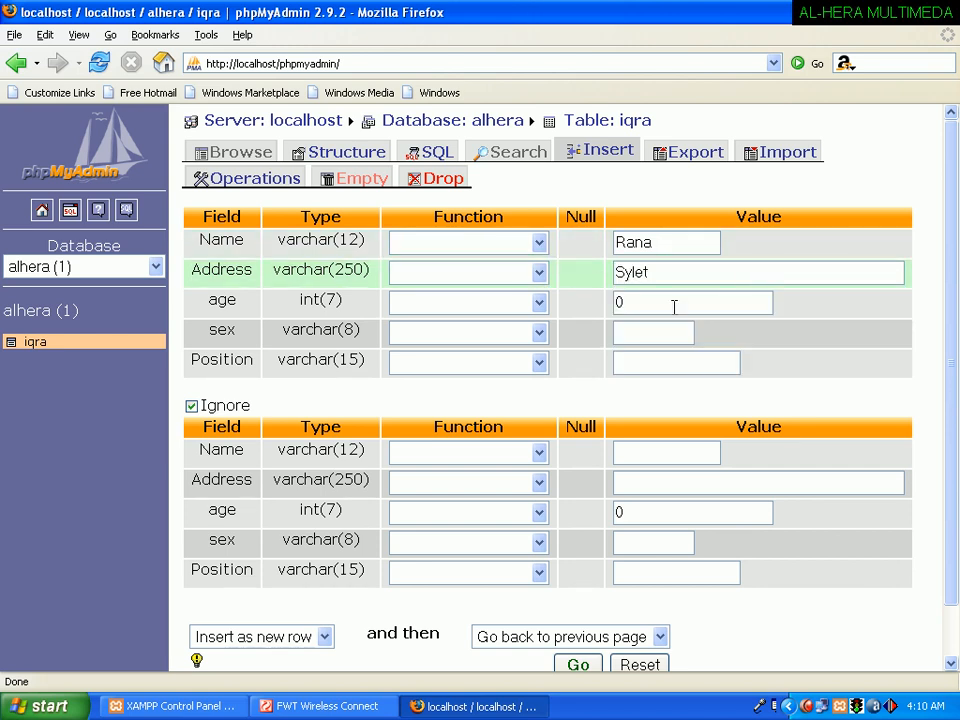
# - Complete the first record with age 23, sex male and position officer
pyautogui.press('Tab')
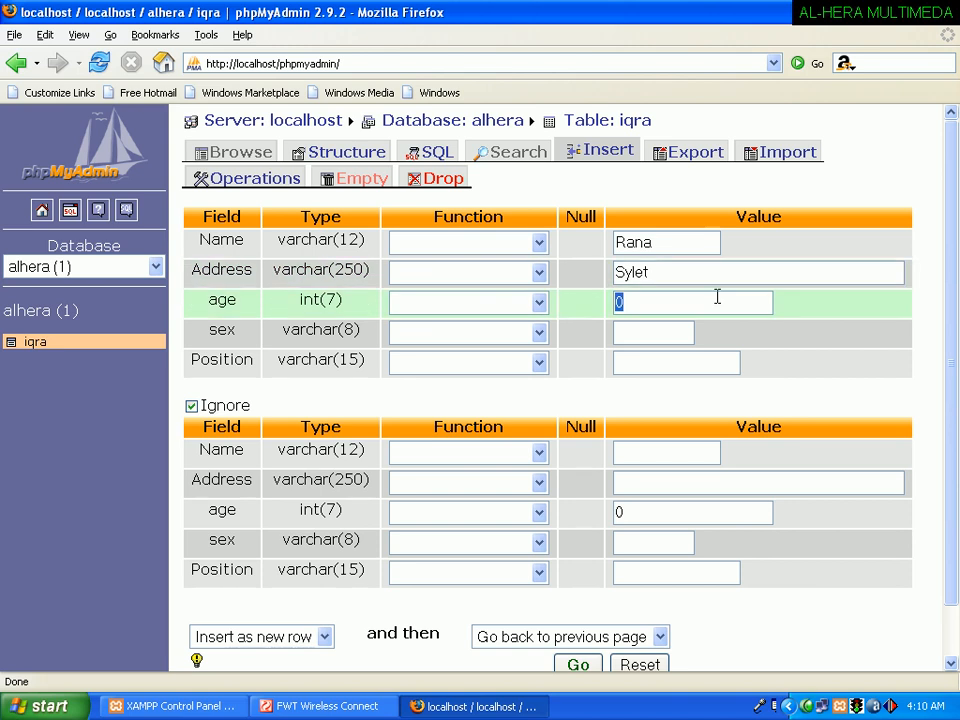
pyautogui.write('23')
pyautogui.press('Tab')
pyautogui.write('male')
pyautogui.press('Tab')
pyautogui.write('officer')
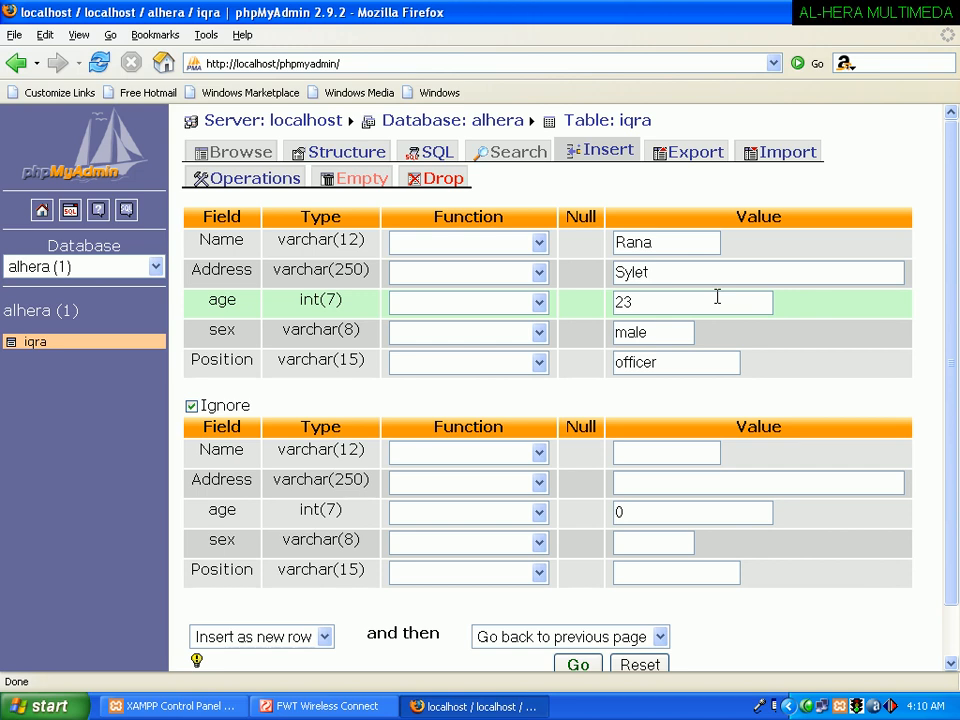
# - Enter the second person's name and address in the second record of the insert form
pyautogui.write('Mina')
pyautogui.press('Tab')
pyautogui.write('Dhaka')
pyautogui.press('Tab')
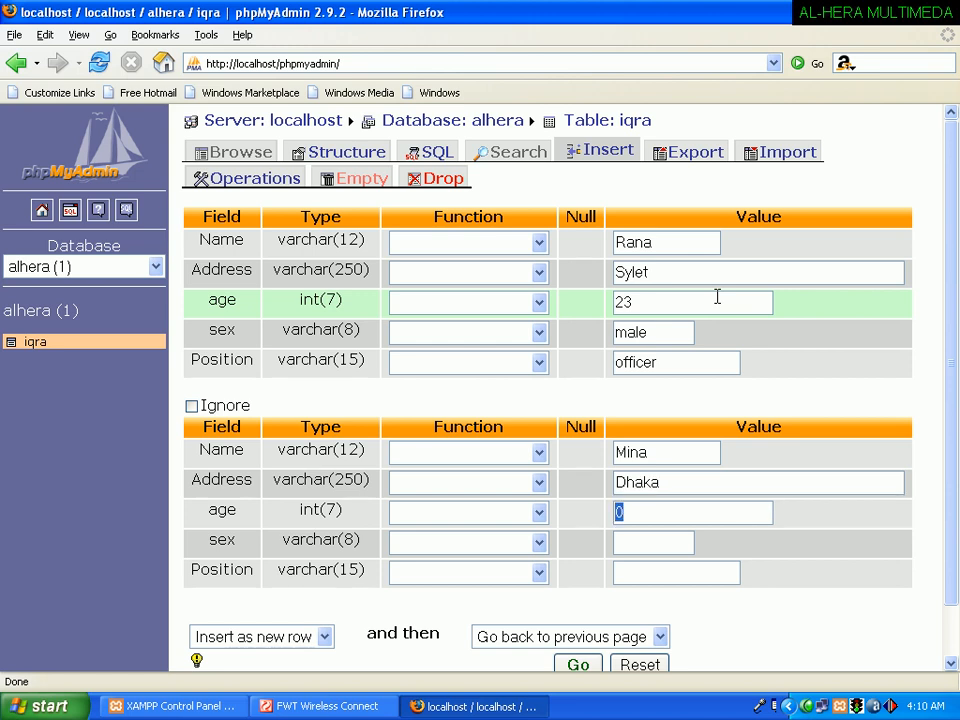
# - Complete the second record with age 22, sex female and position manager
pyautogui.write('22')
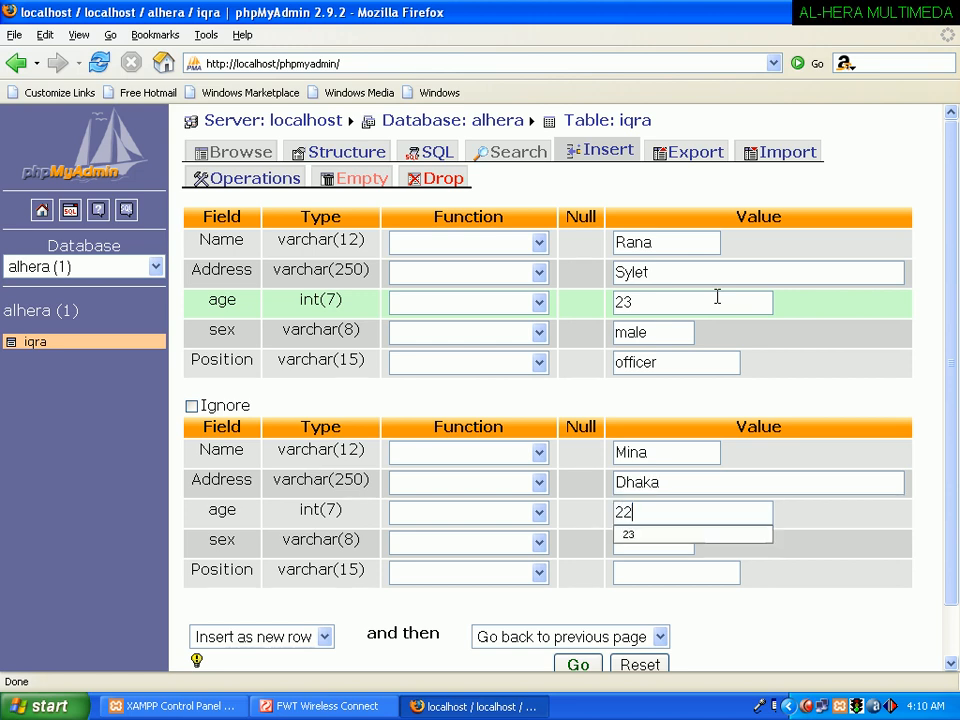
pyautogui.press('Tab')
pyautogui.write('f')
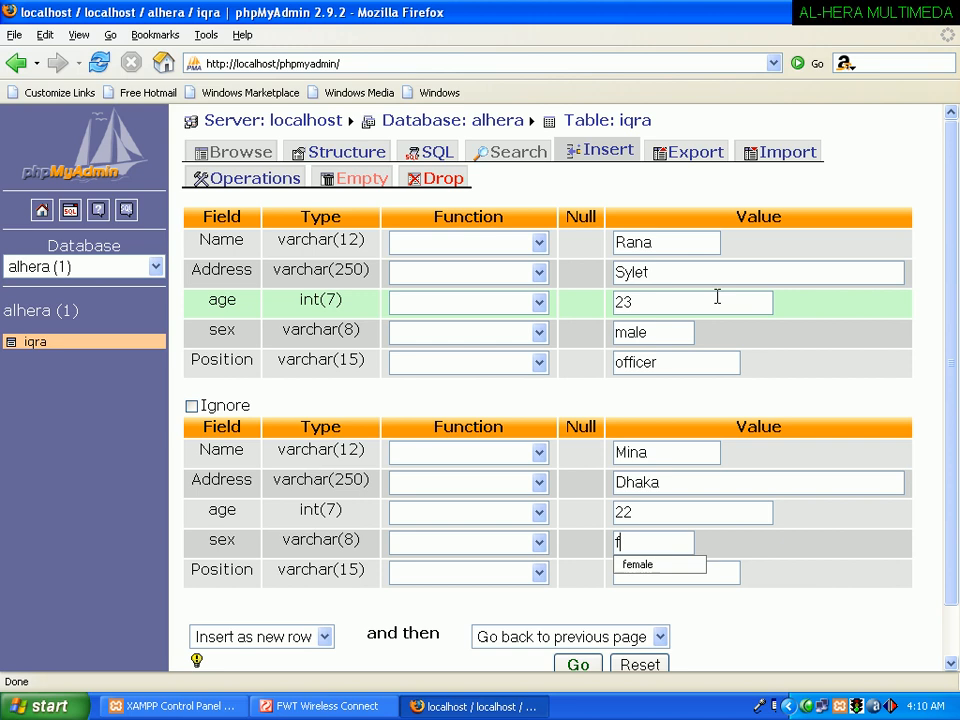
pyautogui.write('m')
pyautogui.press('BackSpace')
pyautogui.press('Down')
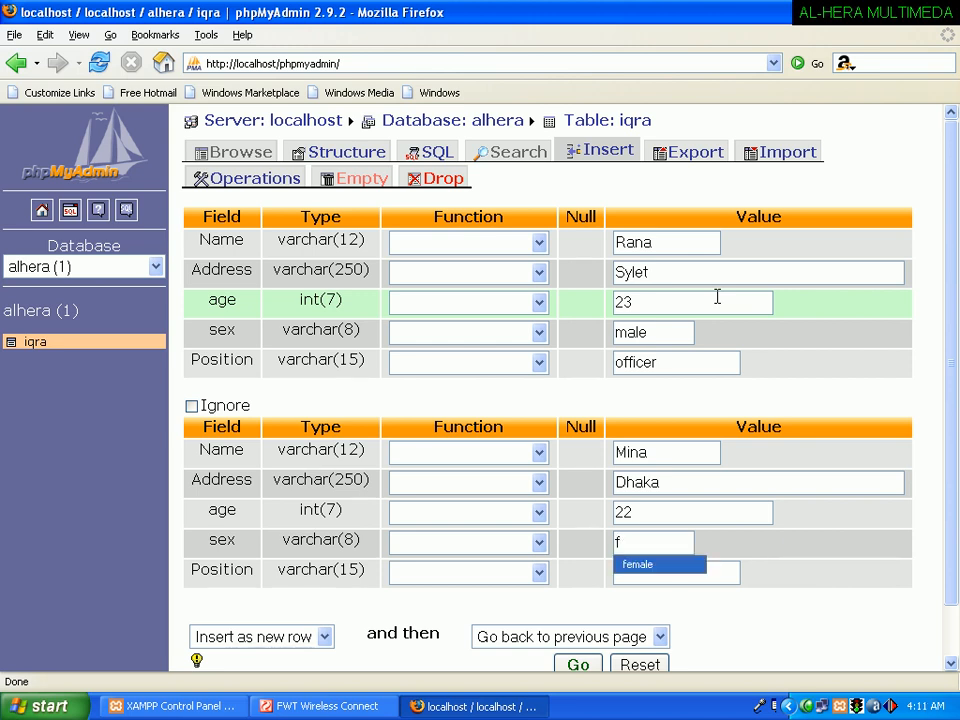
pyautogui.press('Tab')
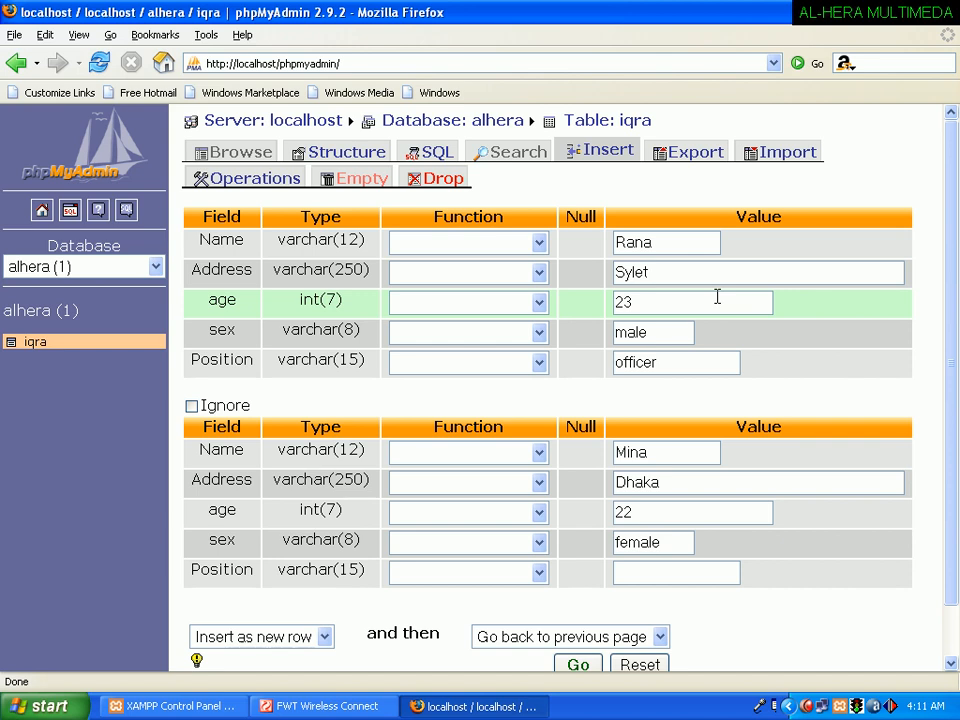
pyautogui.write('manager')
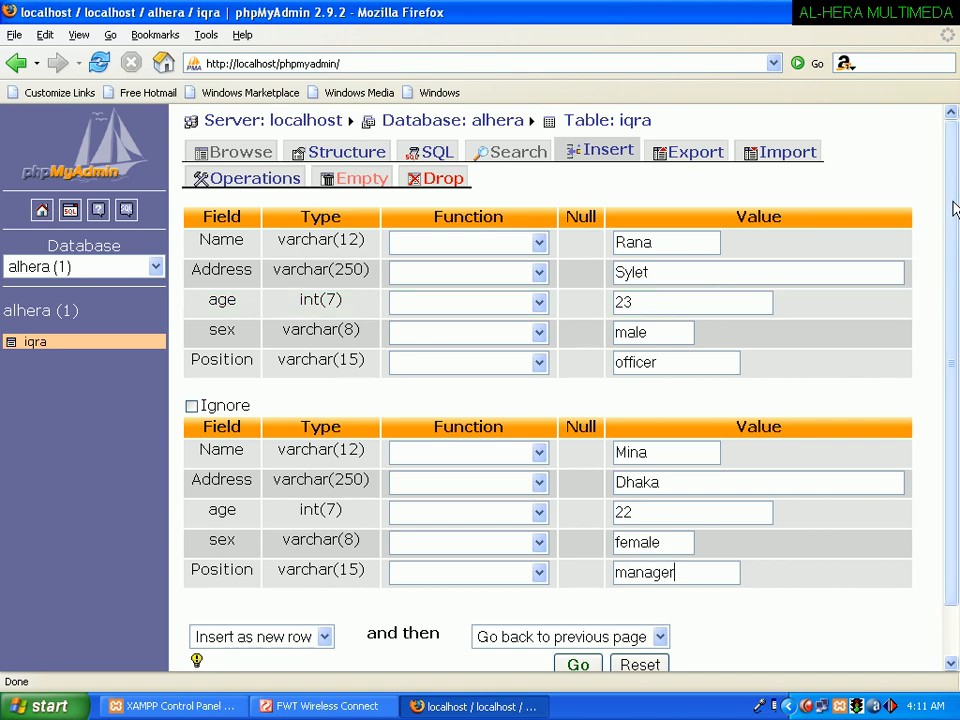
# - Submit both filled-in records as new rows in the iqra table
pyautogui.moveTo(955, 208); pyautogui.dragTo(954, 328)
pyautogui.press('Tab')
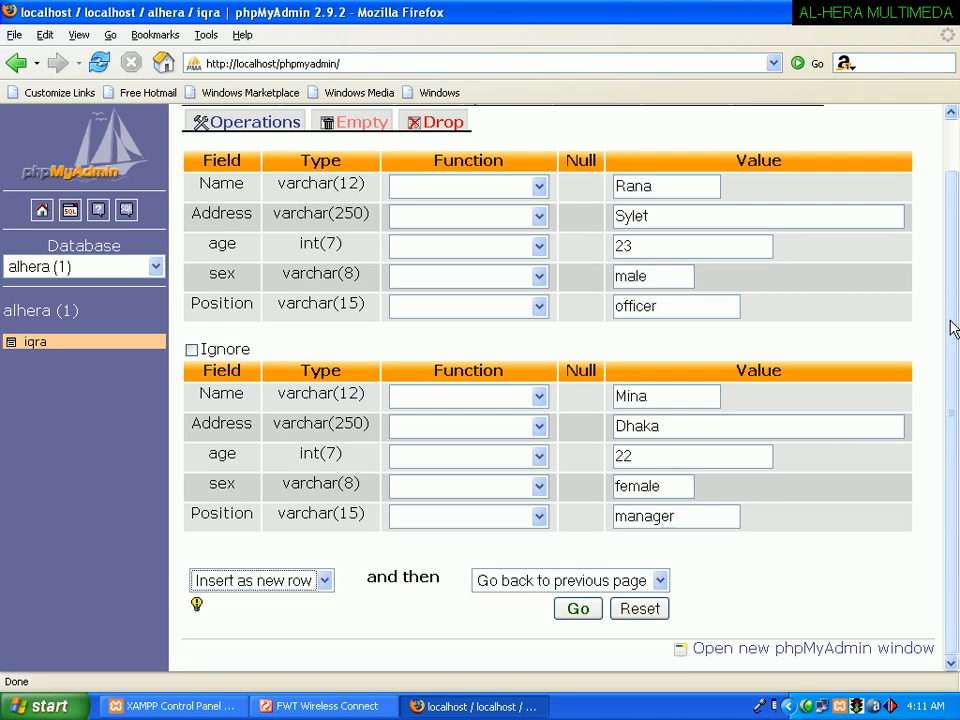
pyautogui.click(585, 611)
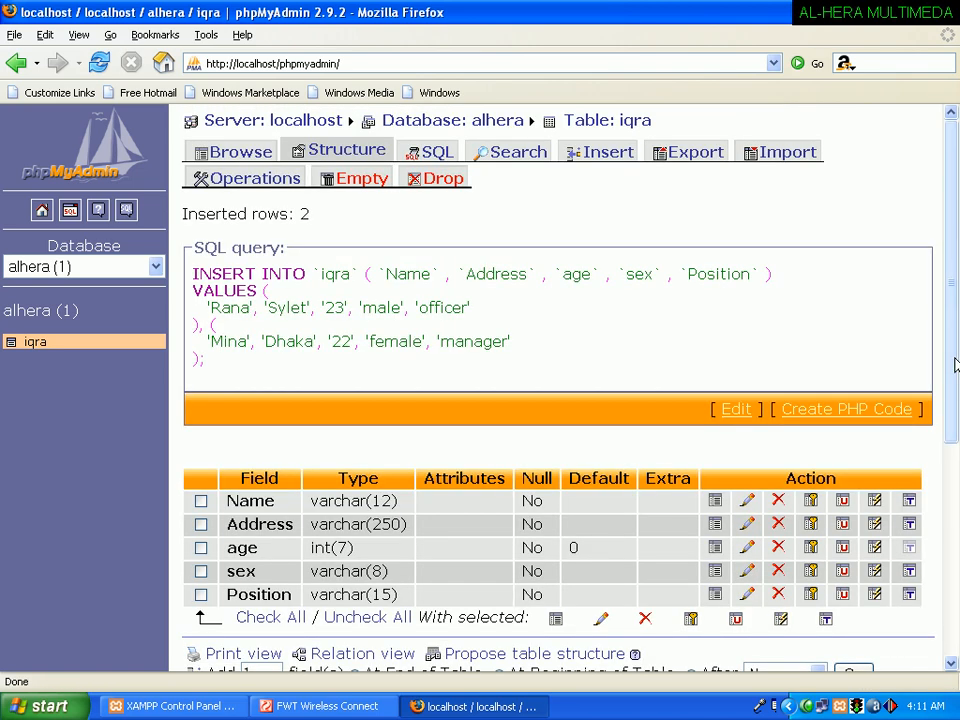
# - Review the executed INSERT query and table structure, and browse the rows stored in the iqra table
pyautogui.scroll(-4, 955, 317)
pyautogui.scroll(4, 957, 290)
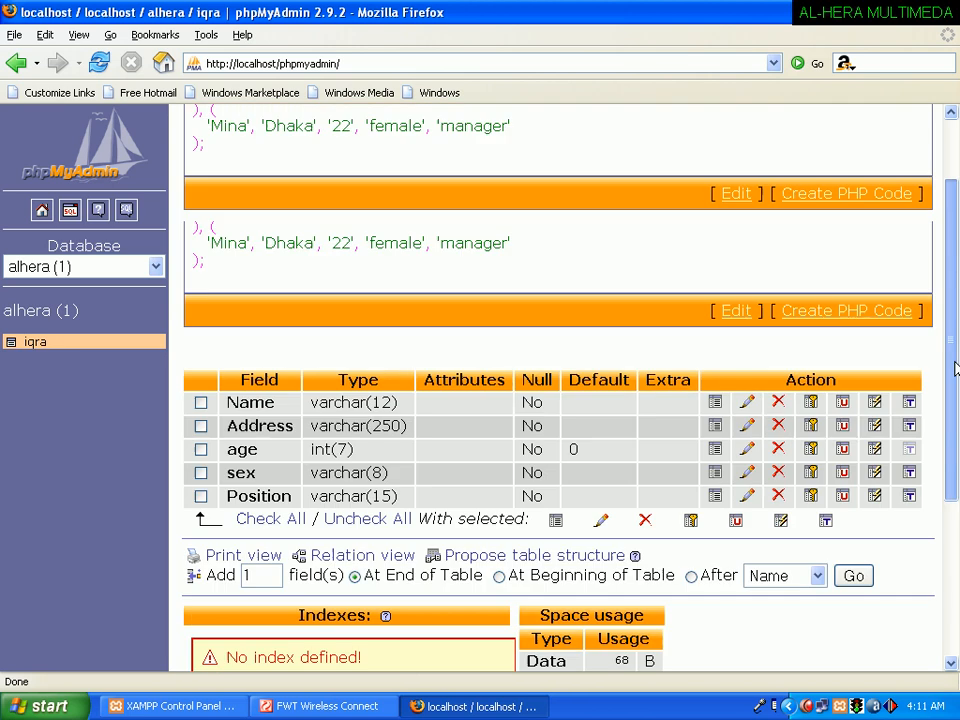
pyautogui.moveTo(957, 280); pyautogui.dragTo(957, 262)
pyautogui.scroll(-6, 957, 262)
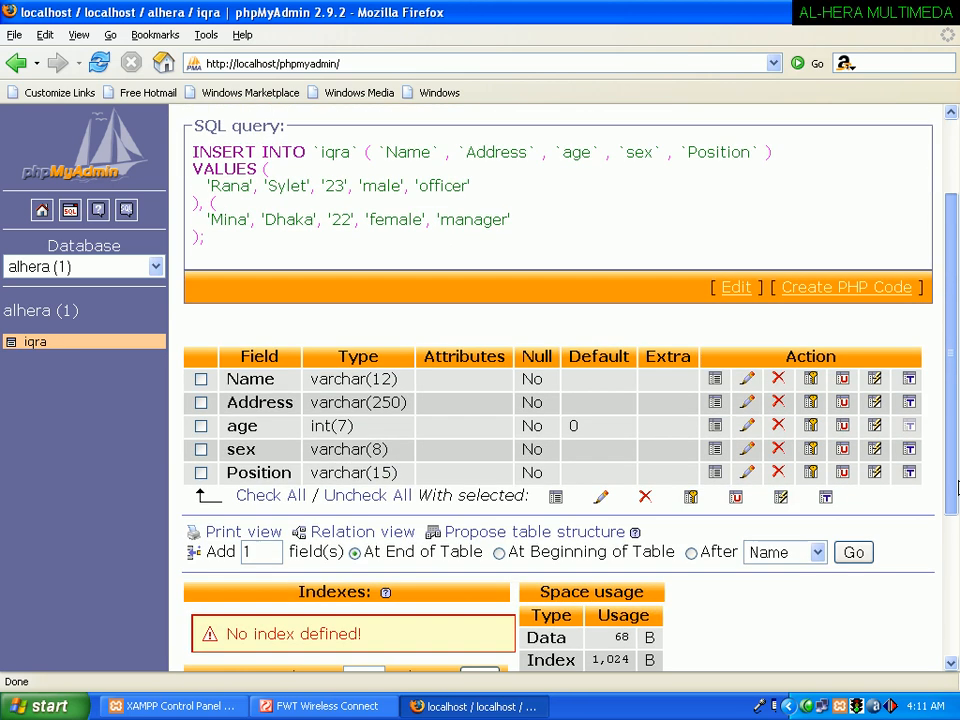
pyautogui.scroll(5, 955, 350)
pyautogui.scroll(1, 955, 349)
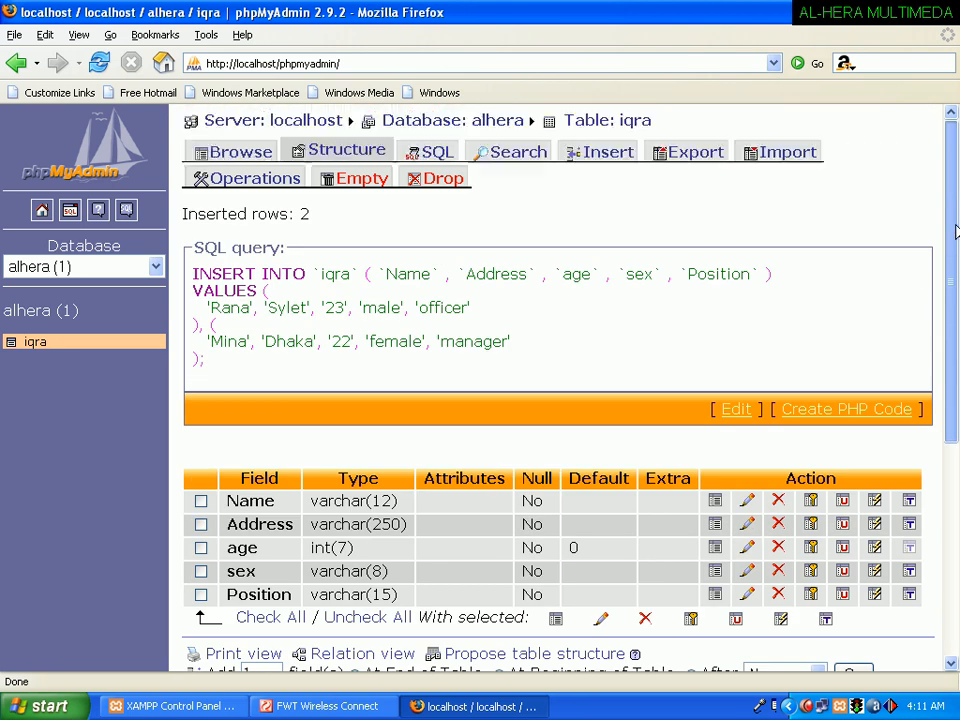
pyautogui.click(250, 160)
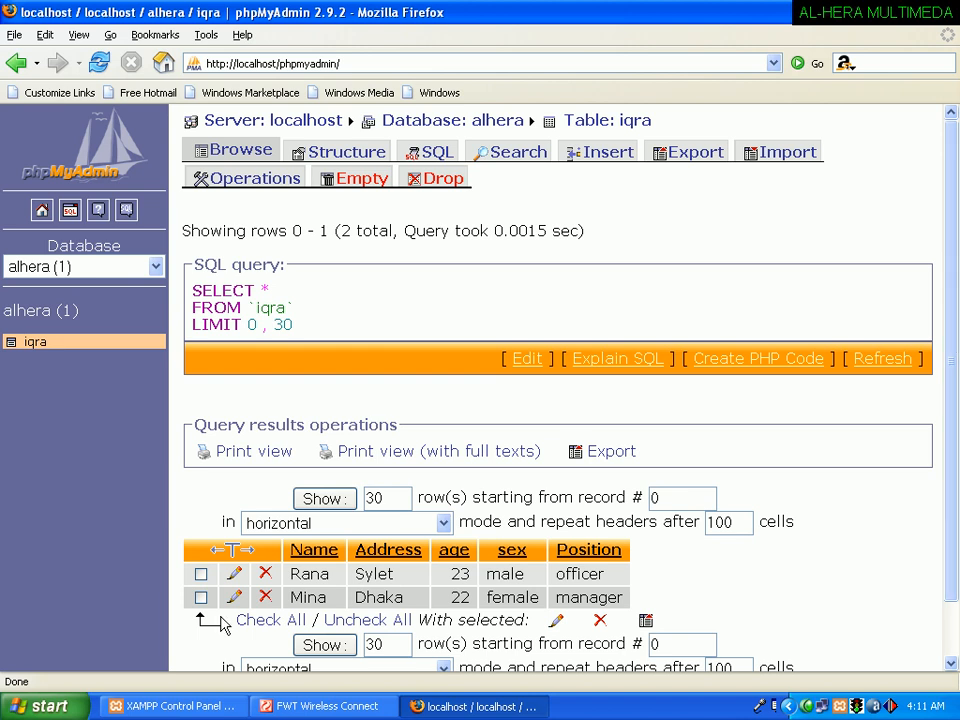
# - Open a blank insert form for the iqra table and enter the third person's name and address
pyautogui.click(606, 161)
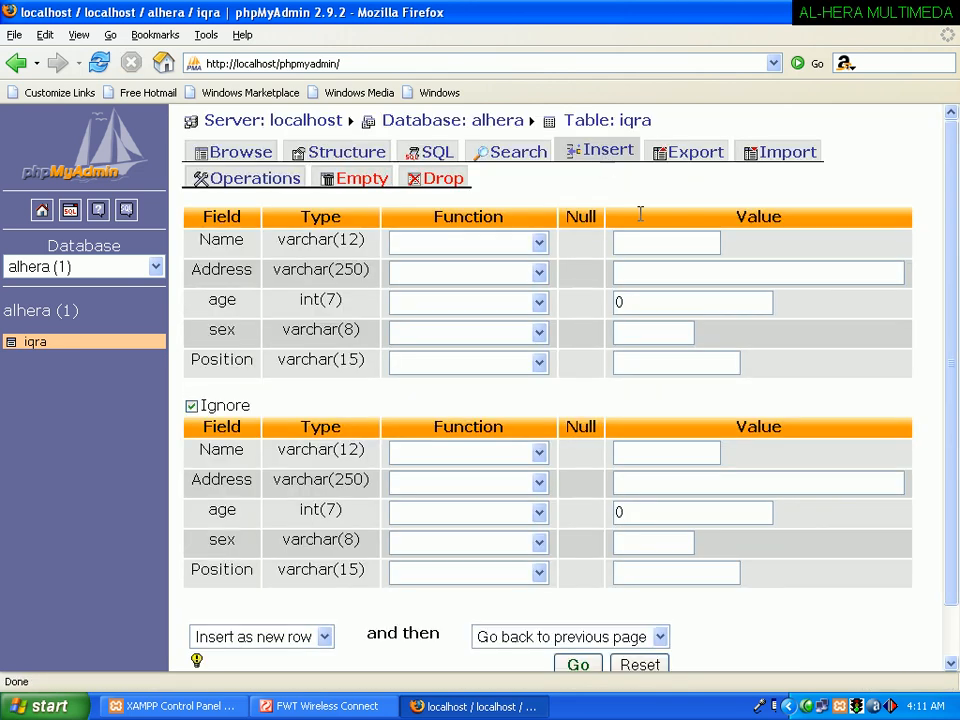
pyautogui.click(707, 238)
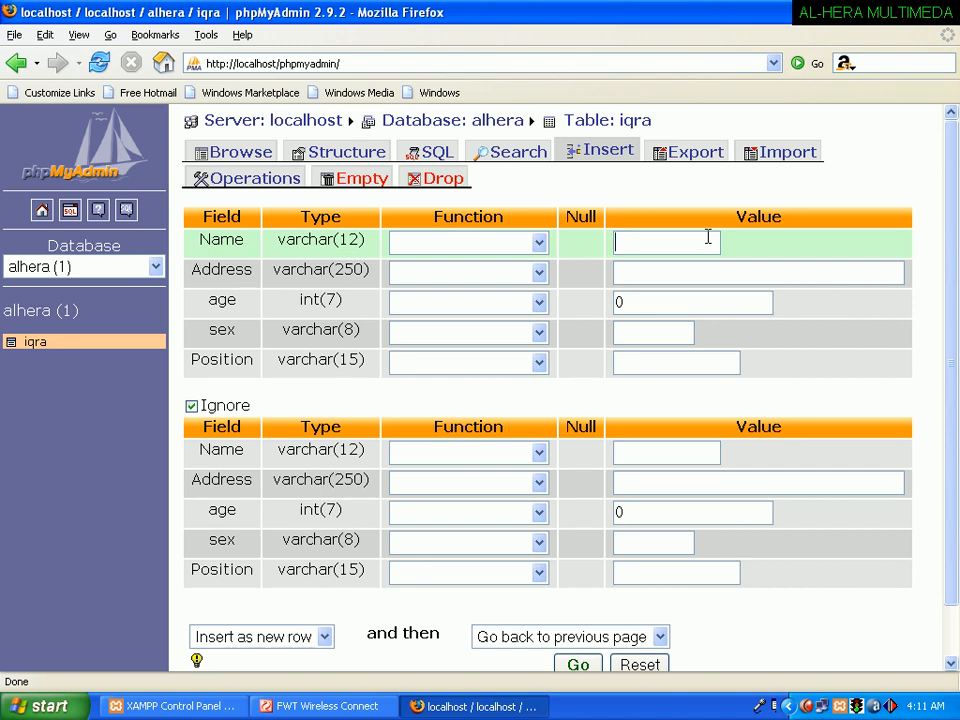
pyautogui.write('Sad')
pyautogui.write('dhaka')
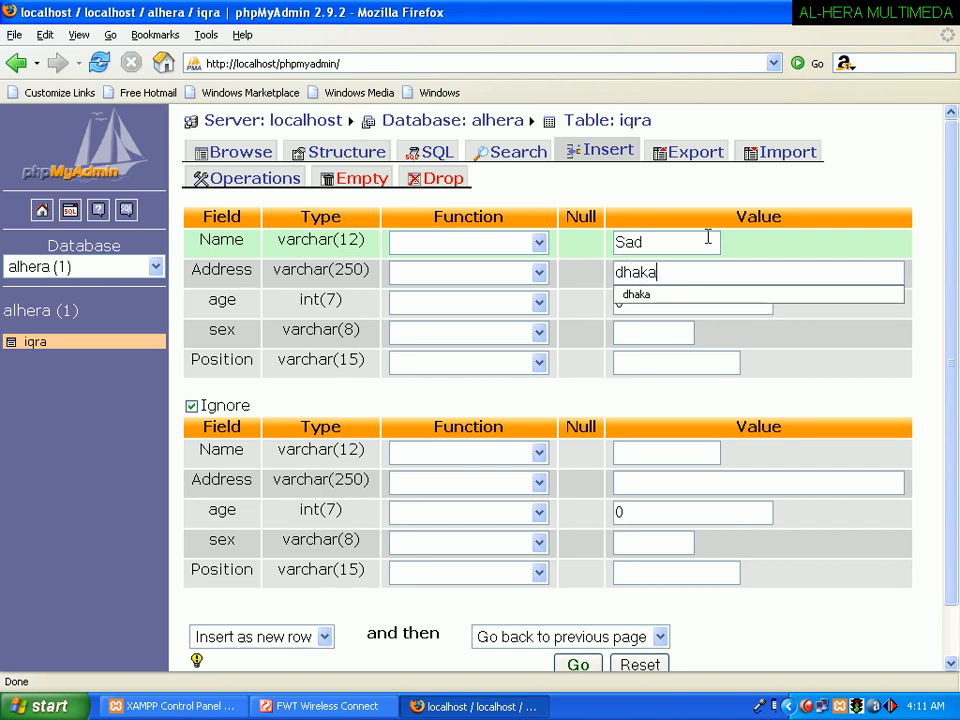
# - Complete the upper record with age 34, sex male and position officer
pyautogui.press('Tab')
pyautogui.write('34')
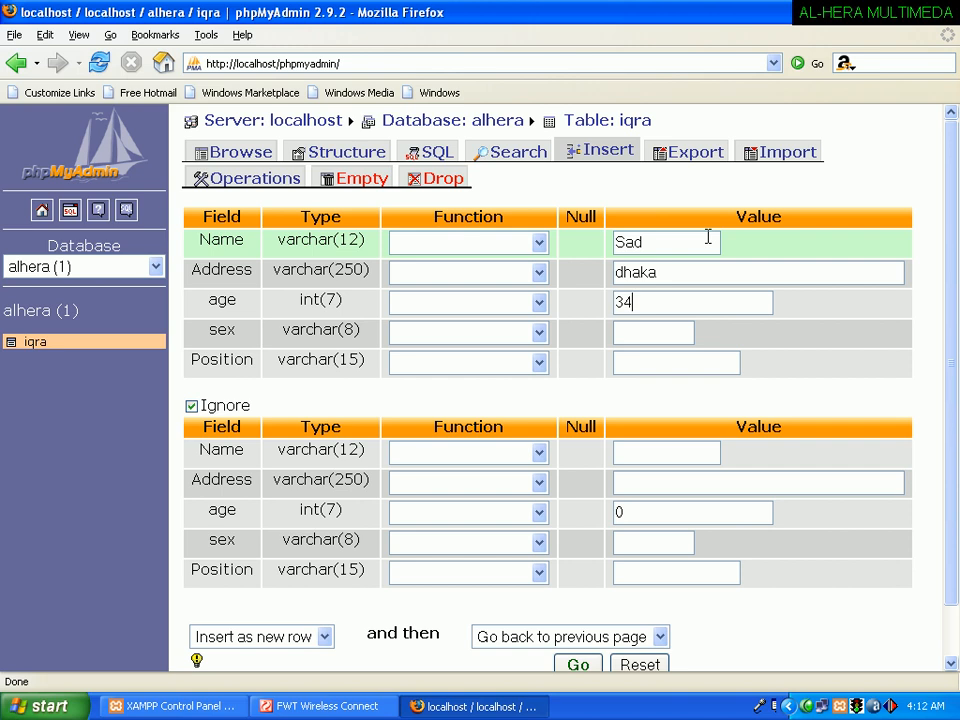
pyautogui.press('Tab')
pyautogui.write('male')
pyautogui.write('offic')
pyautogui.write('er')
pyautogui.press('Tab')
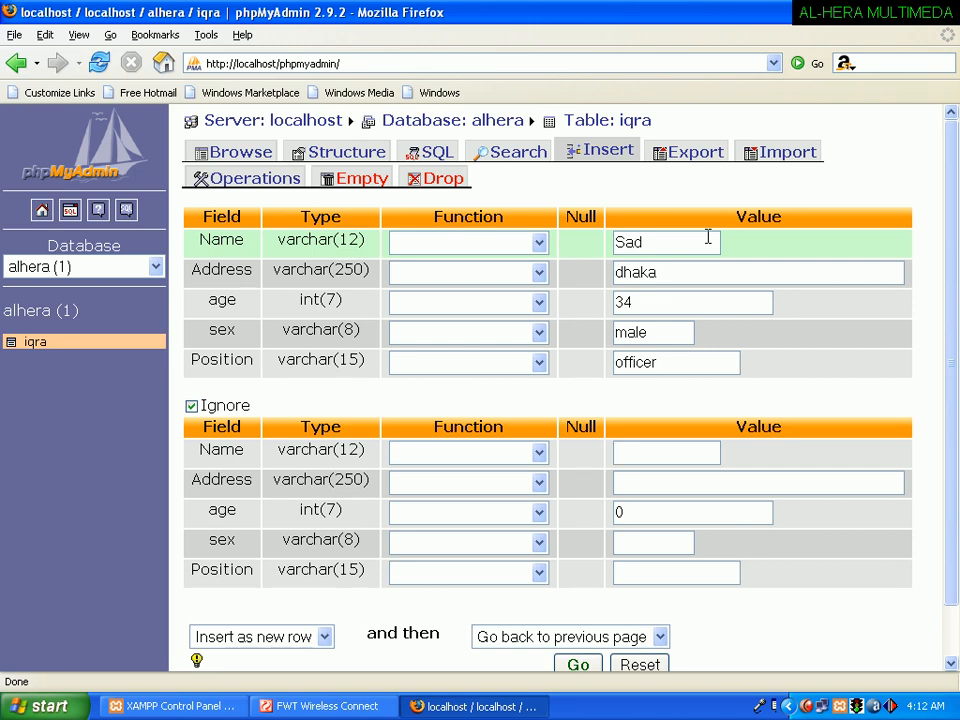
# - Enter the fourth person's name and address in the lower record
pyautogui.write('selina')
pyautogui.write('sylet')
pyautogui.press('Tab')
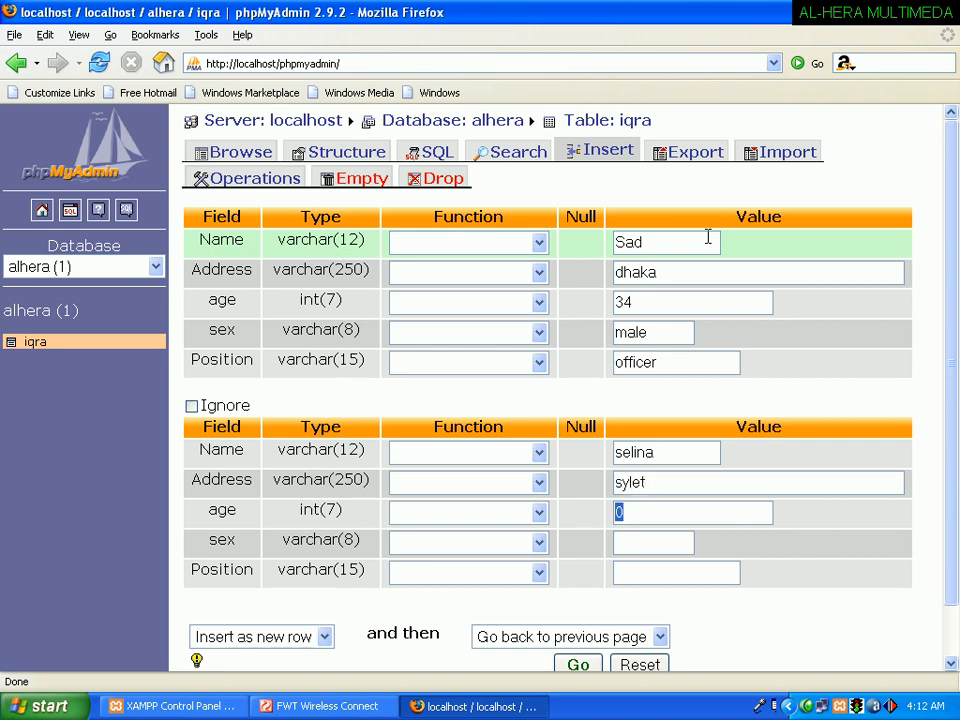
# - Set the lower record's age to 23, sex to female and position to clerk, and insert both rows
pyautogui.write('23')
pyautogui.press('Tab')
pyautogui.write('f')
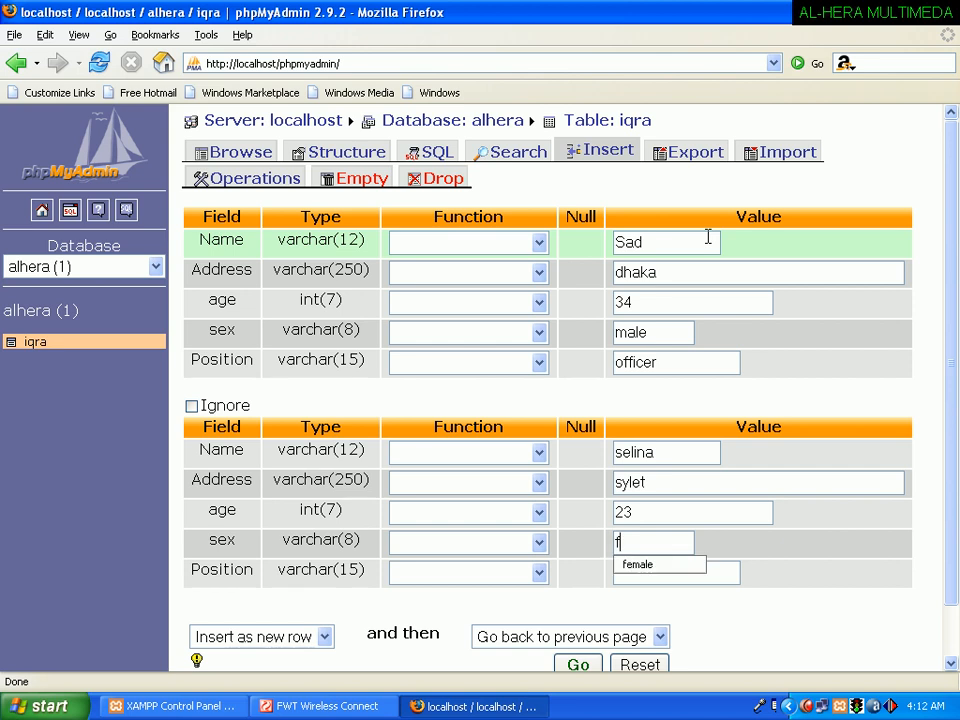
pyautogui.press('Down')
pyautogui.press('Return')
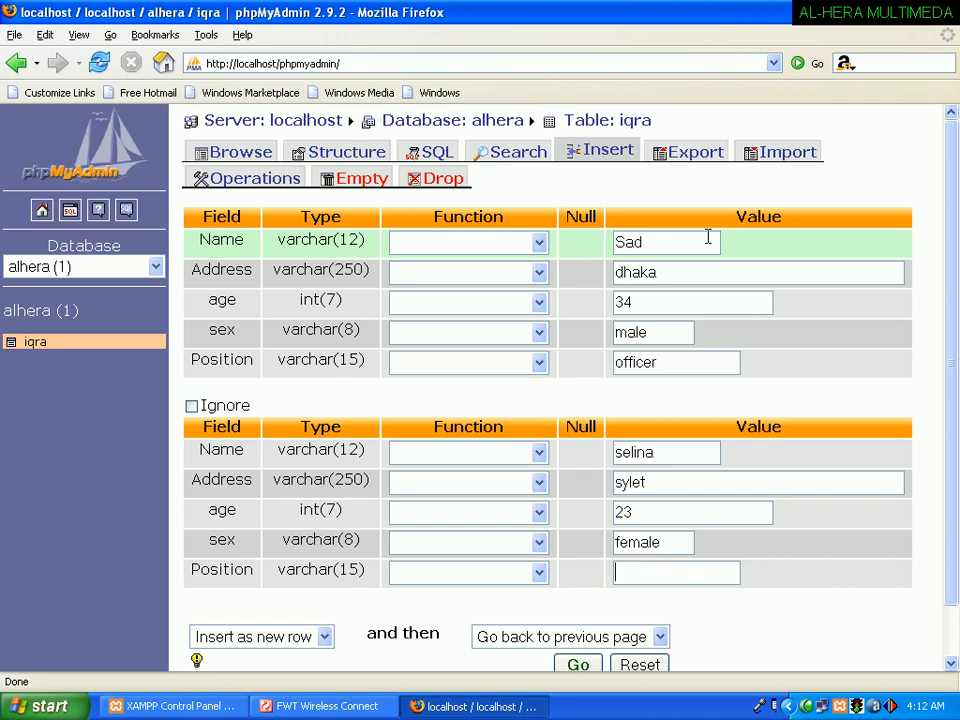
pyautogui.write('clerk')
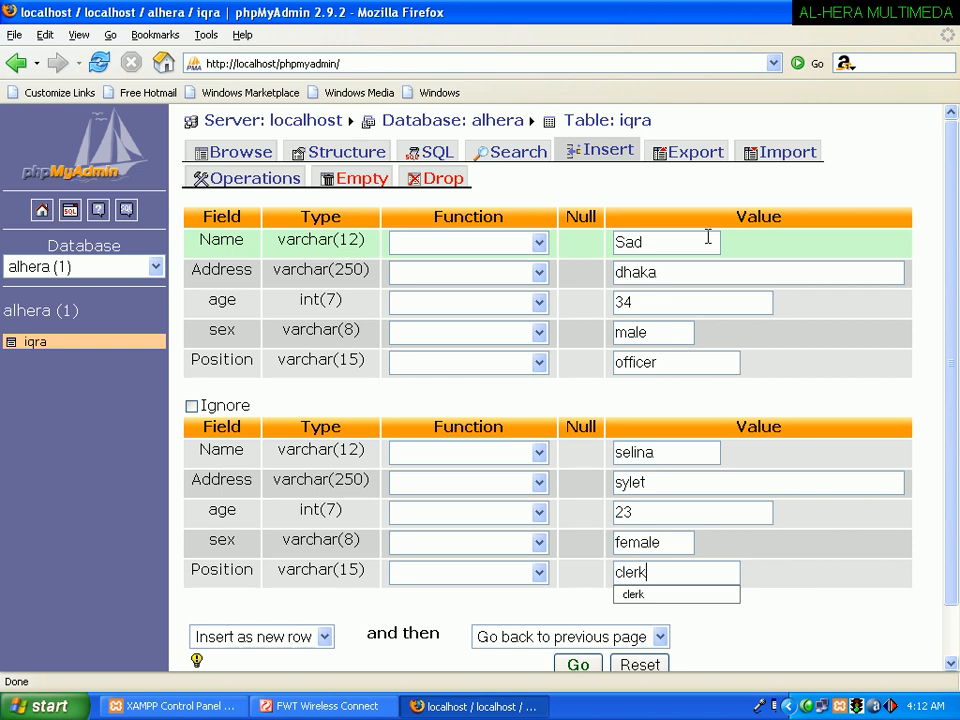
pyautogui.click(575, 665)
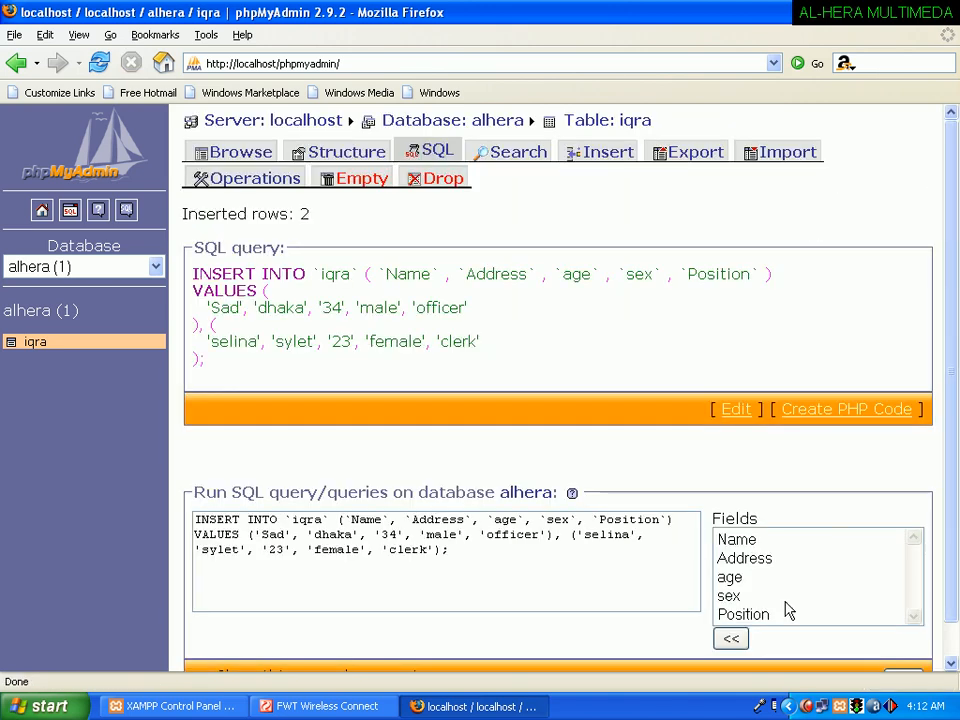
# - Review the executed query and browse all rows of the iqra table to check the added records
pyautogui.moveTo(948, 410); pyautogui.dragTo(955, 465)
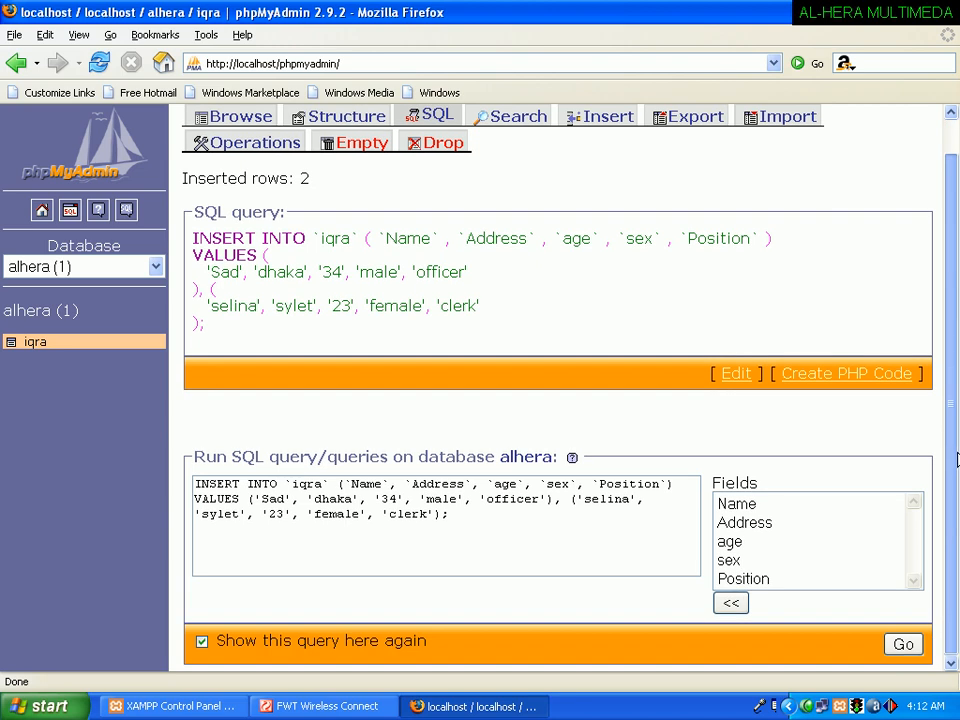
pyautogui.scroll(1, 955, 460)
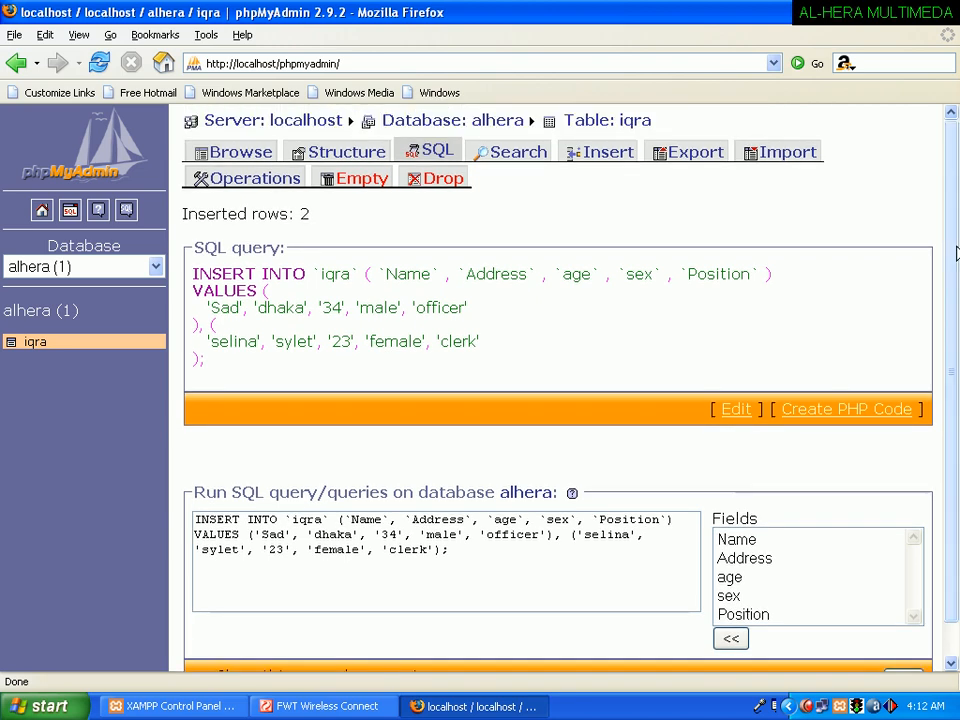
pyautogui.click(238, 155)
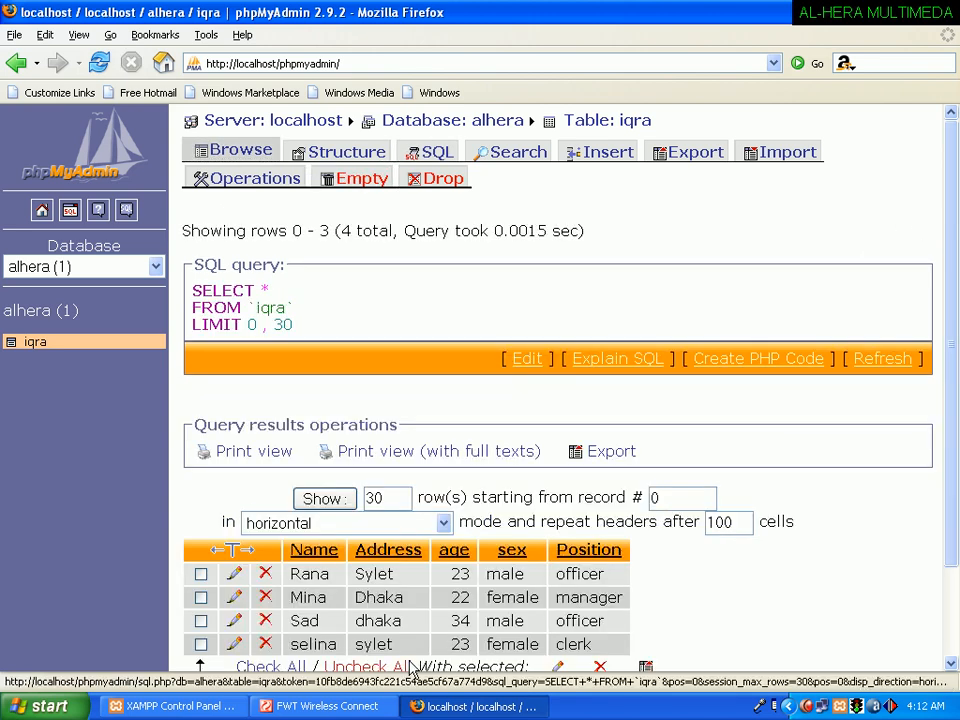
pyautogui.scroll(-2, 953, 393)
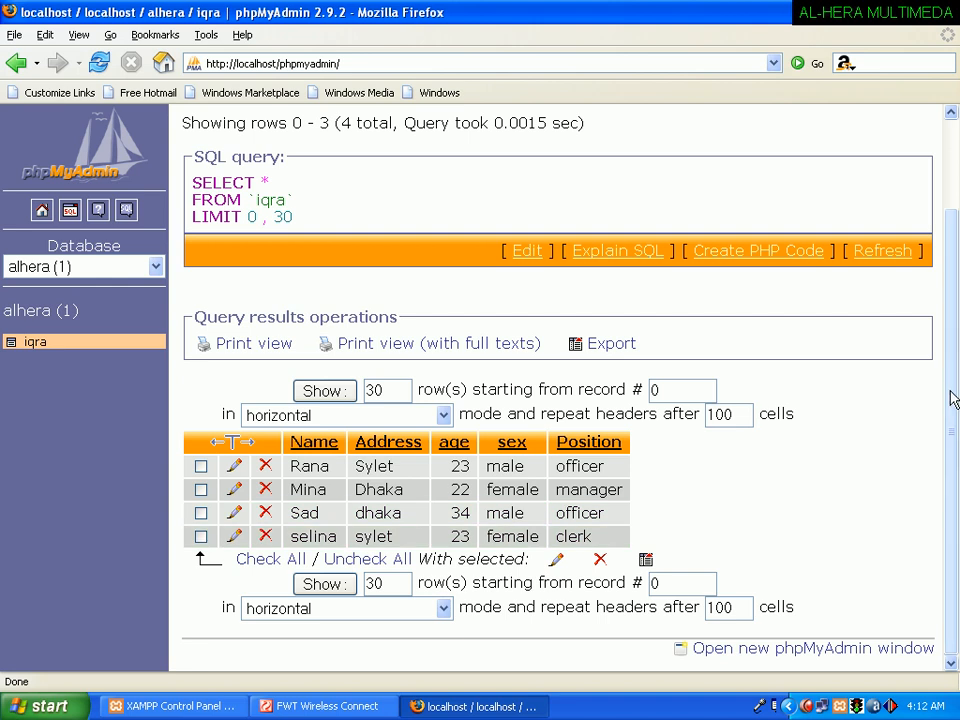
# - Look over the listed rows of the iqra table and browse the table again
pyautogui.scroll(2, 953, 396)
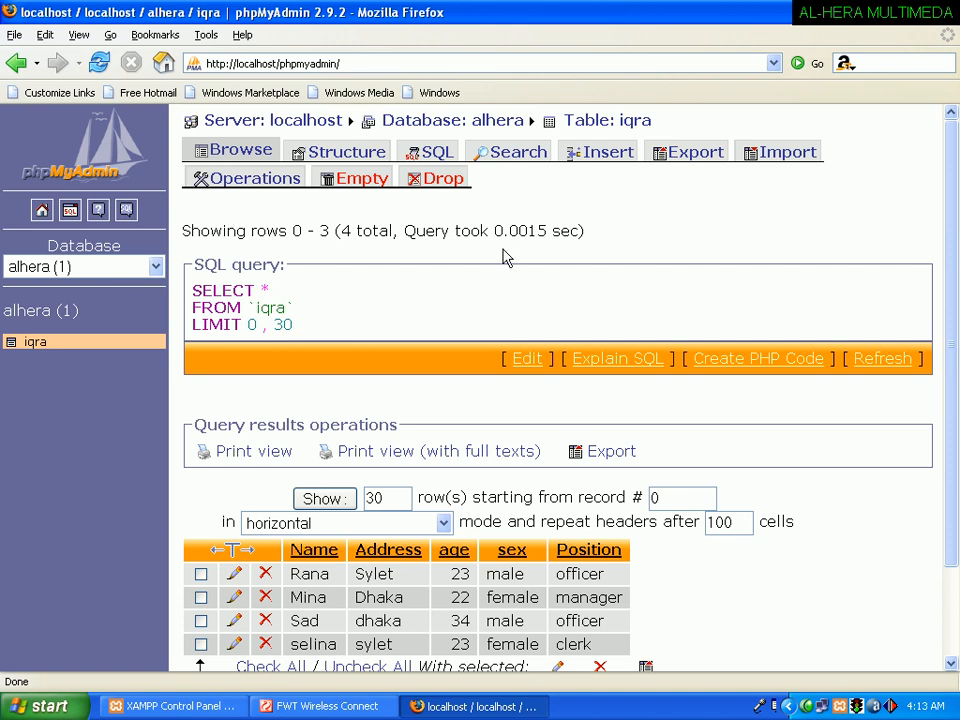
pyautogui.scroll(-1, 955, 247)
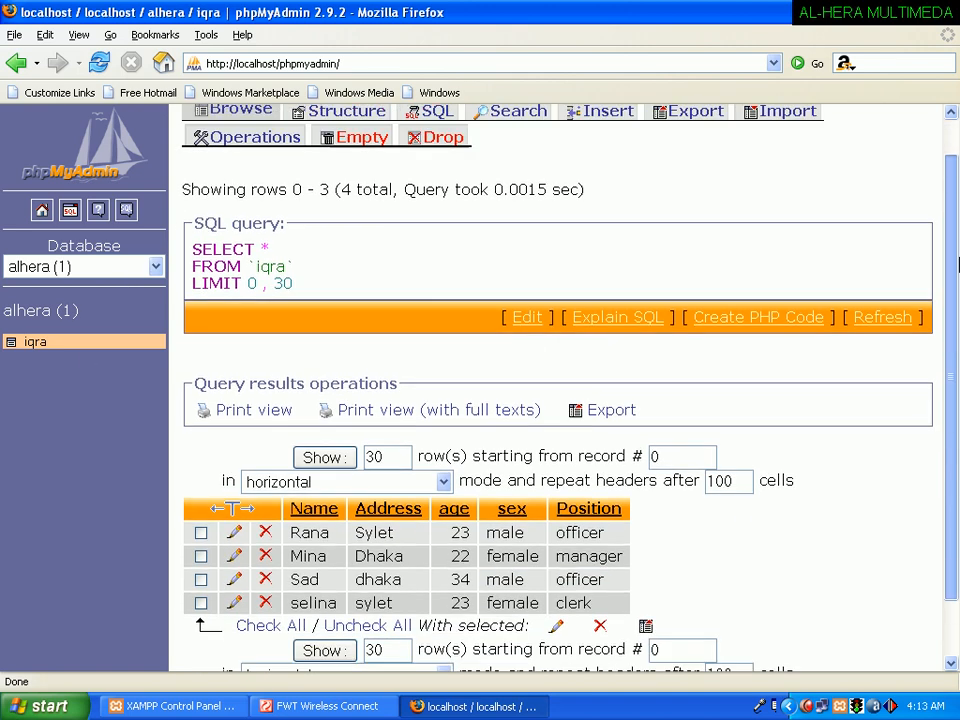
pyautogui.scroll(1, 956, 220)
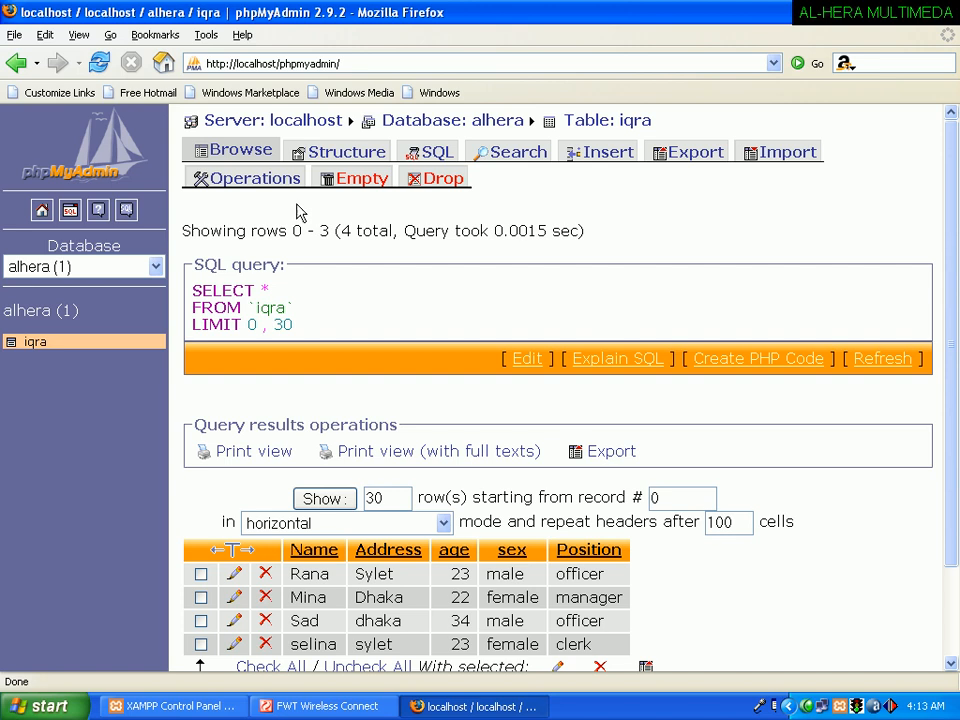
pyautogui.click(252, 160)
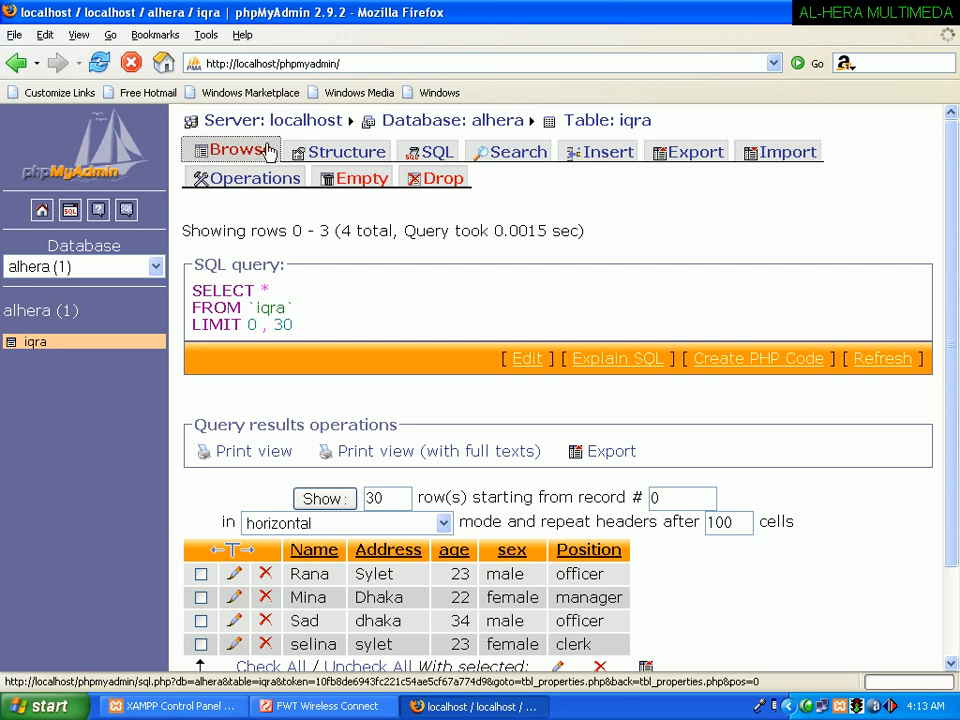
# - Open the structure of the iqra table, rename the Name field to Employee Name and save the change
pyautogui.click(300, 158)
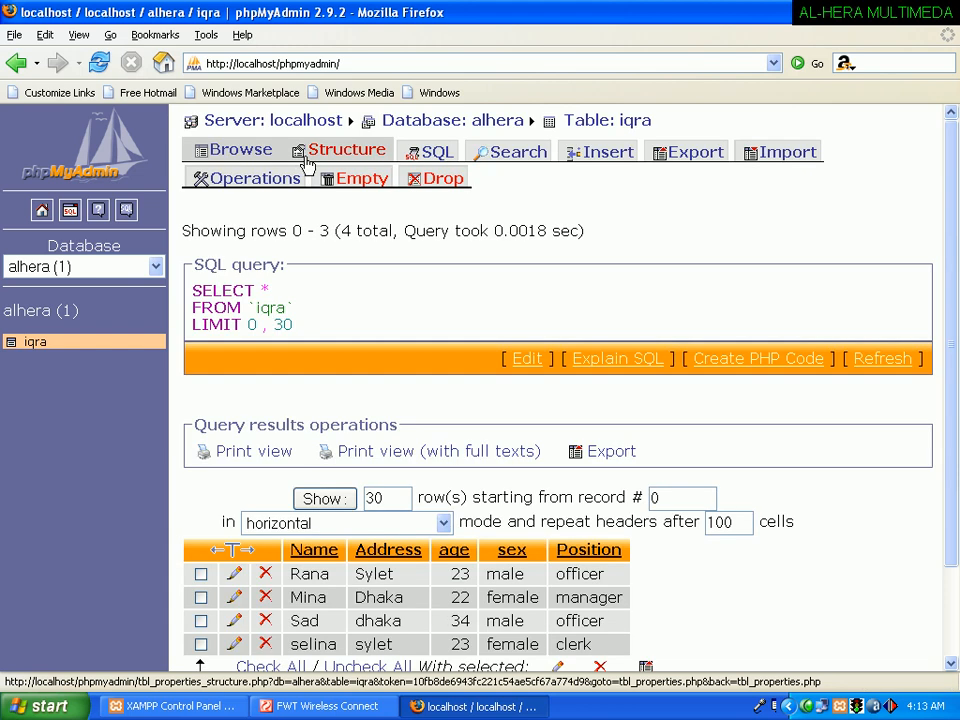
pyautogui.click(336, 158)
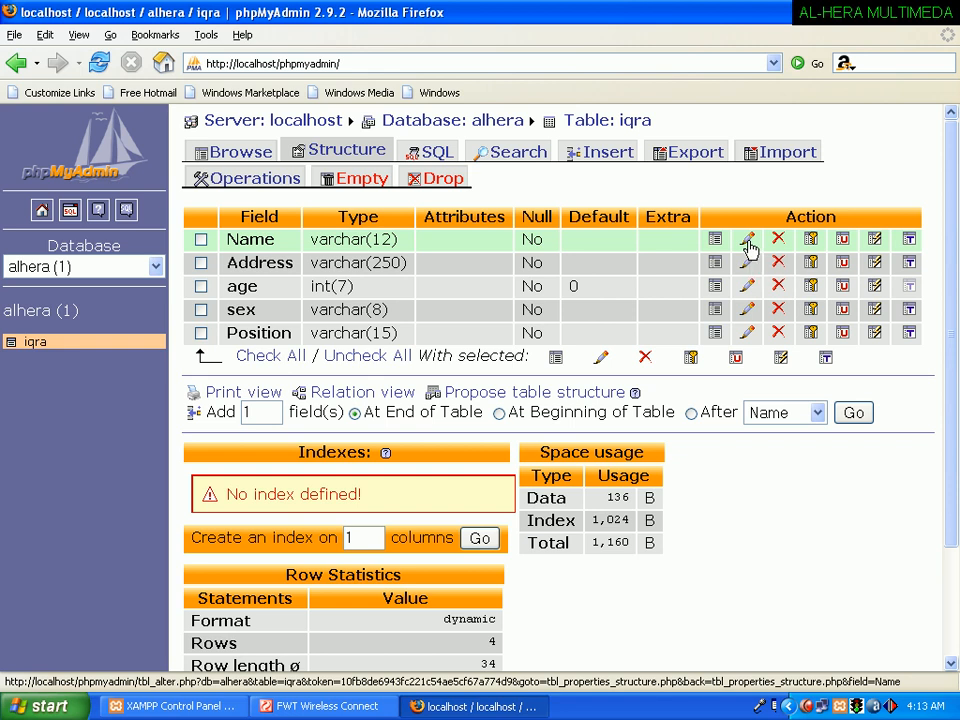
pyautogui.click(747, 240)
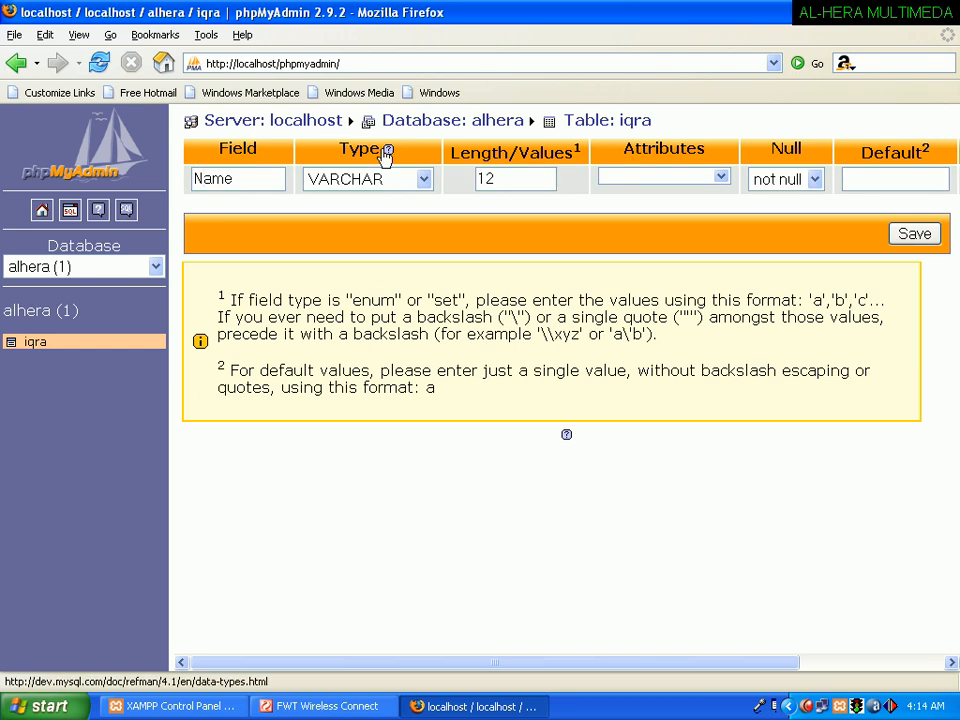
pyautogui.write('Empl')
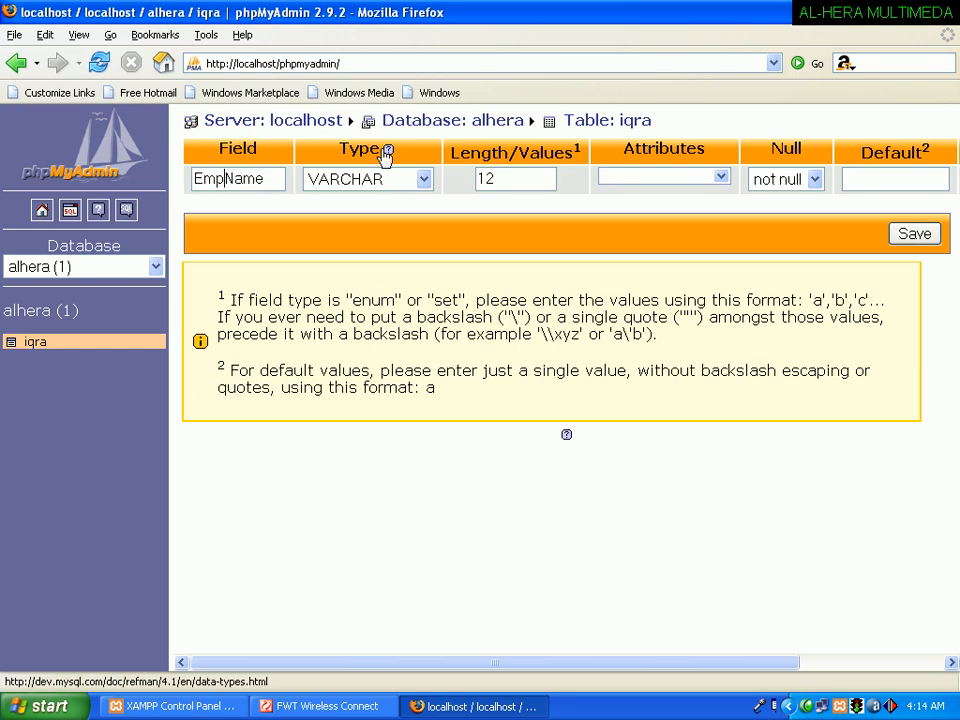
pyautogui.write('oyee Nar')
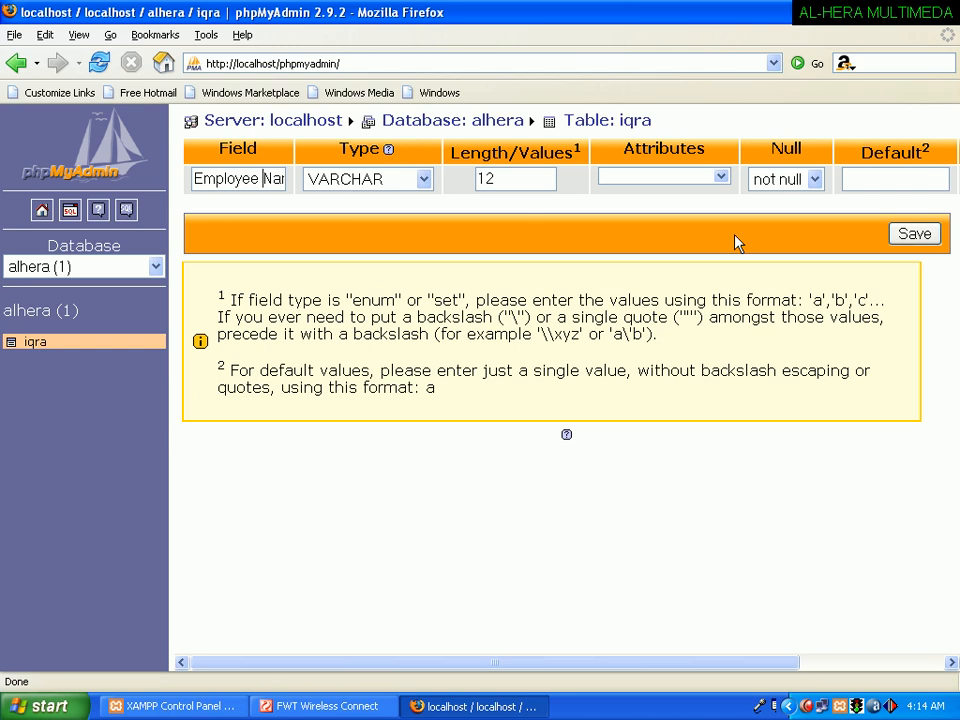
pyautogui.click(912, 236)
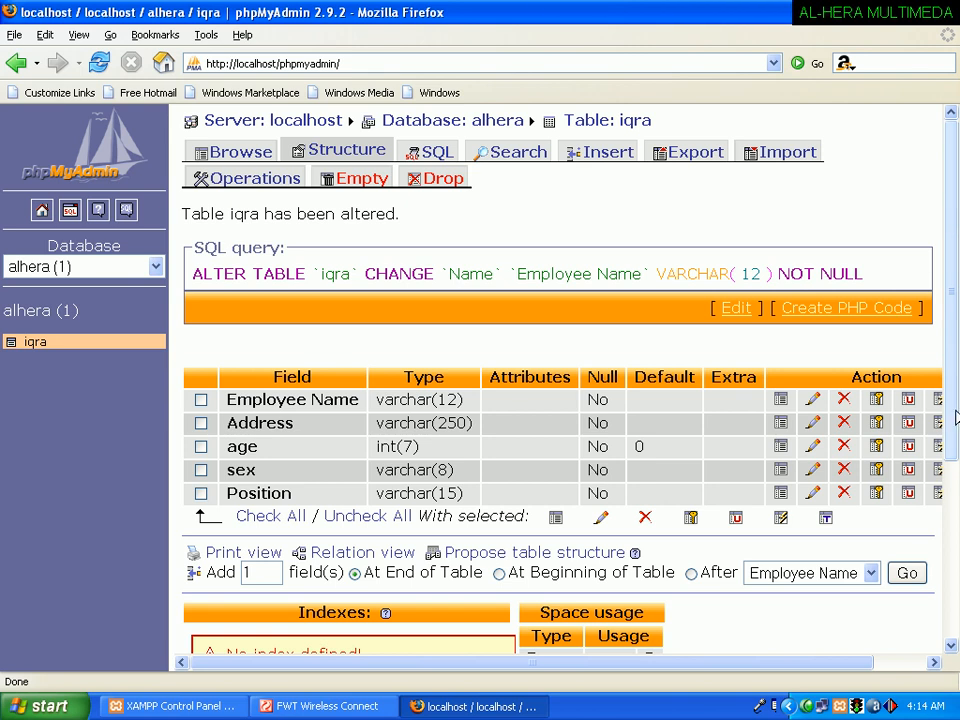
# - Enter 1 as the number of fields to add to the iqra table
pyautogui.moveTo(953, 378); pyautogui.dragTo(953, 418)
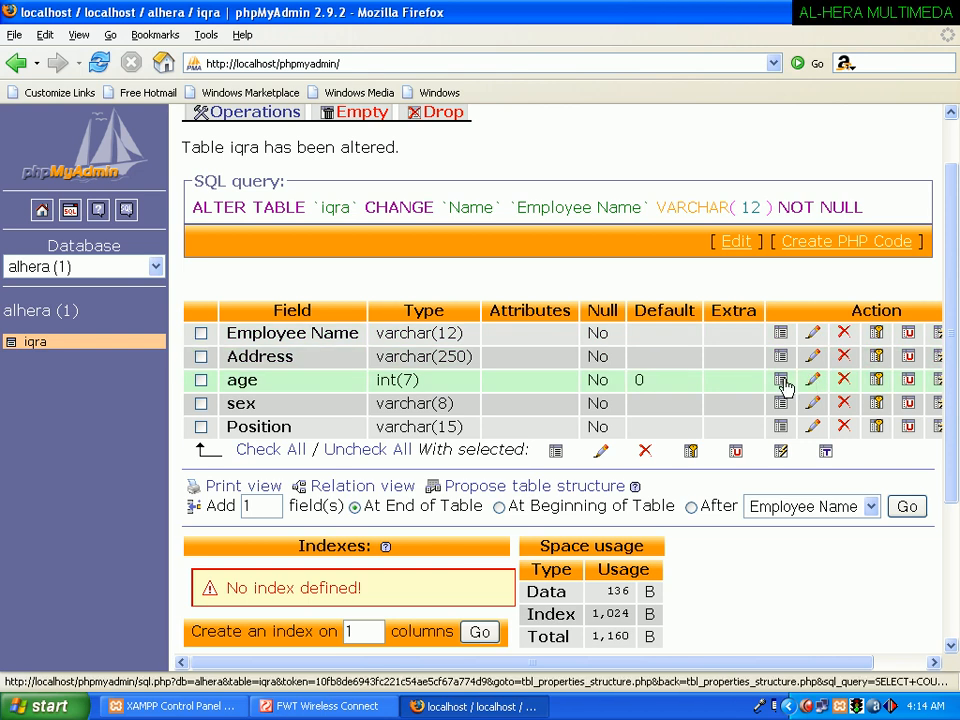
pyautogui.moveTo(952, 276); pyautogui.dragTo(956, 322)
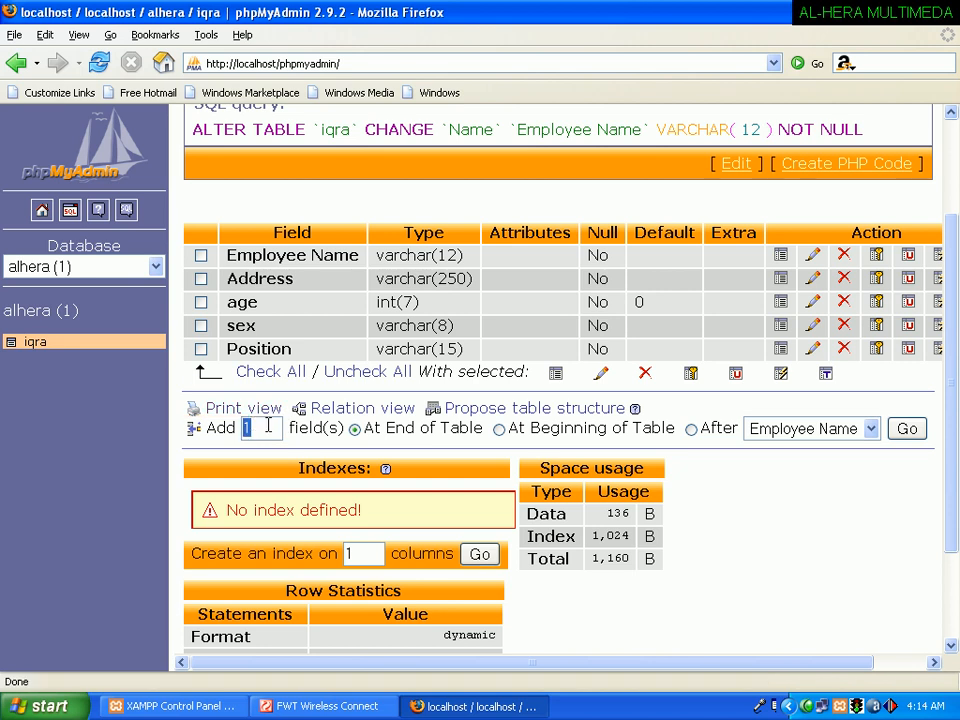
pyautogui.write('1')
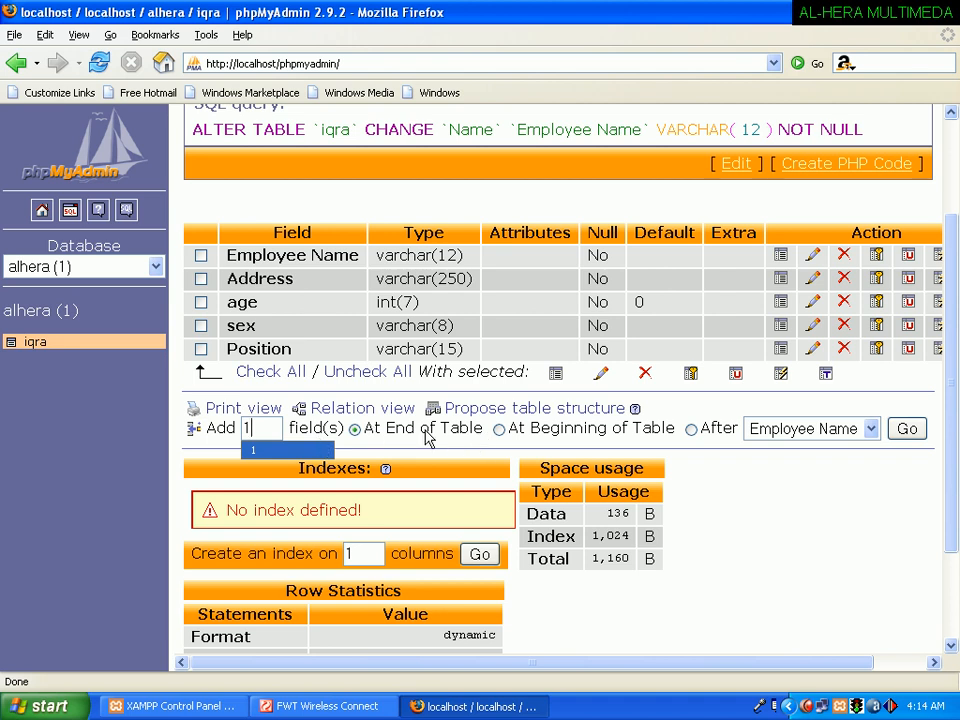
pyautogui.click(759, 434)
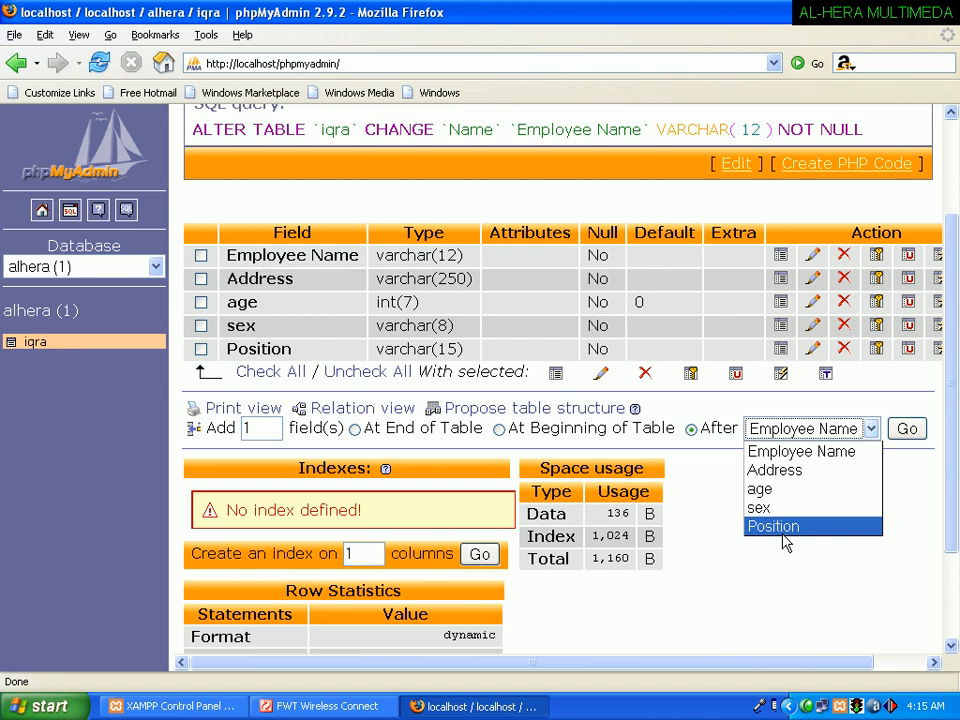
pyautogui.click(808, 427)
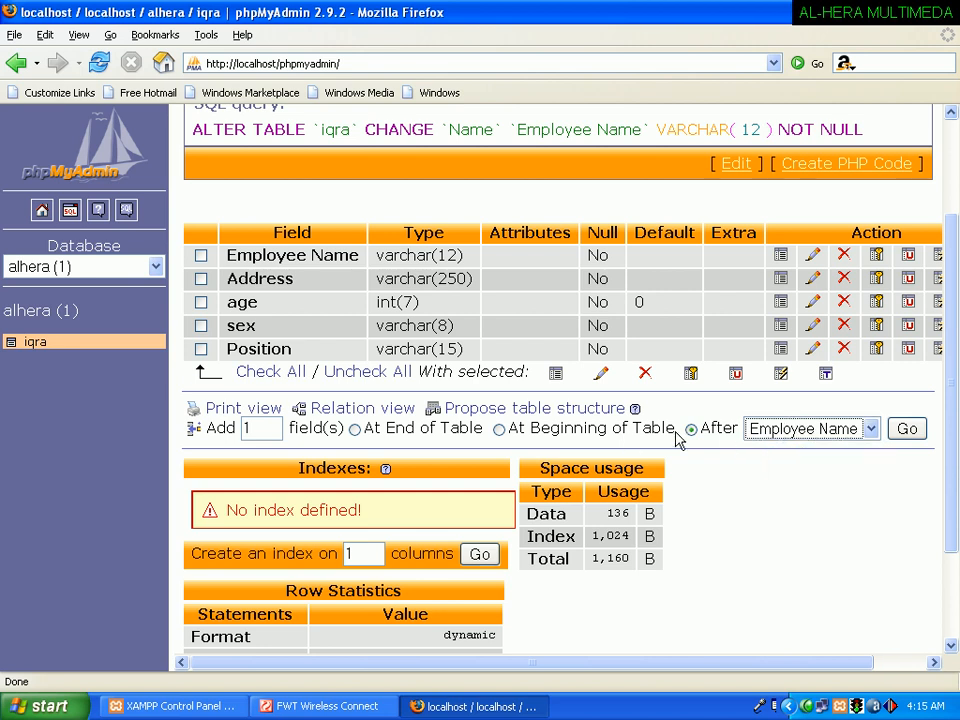
pyautogui.click(769, 438)
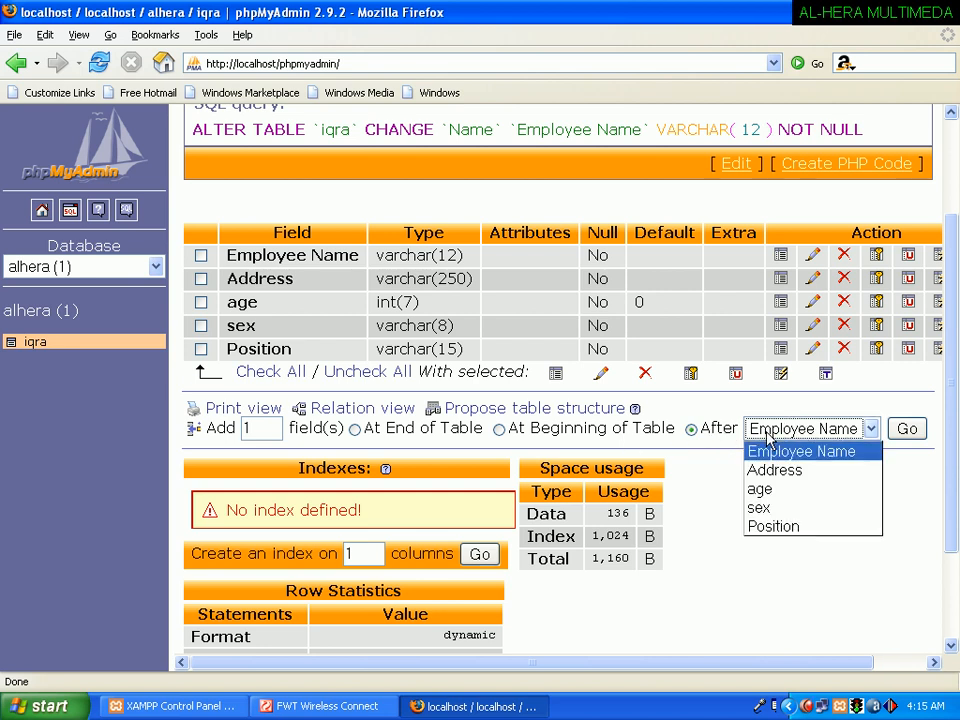
pyautogui.click(449, 438)
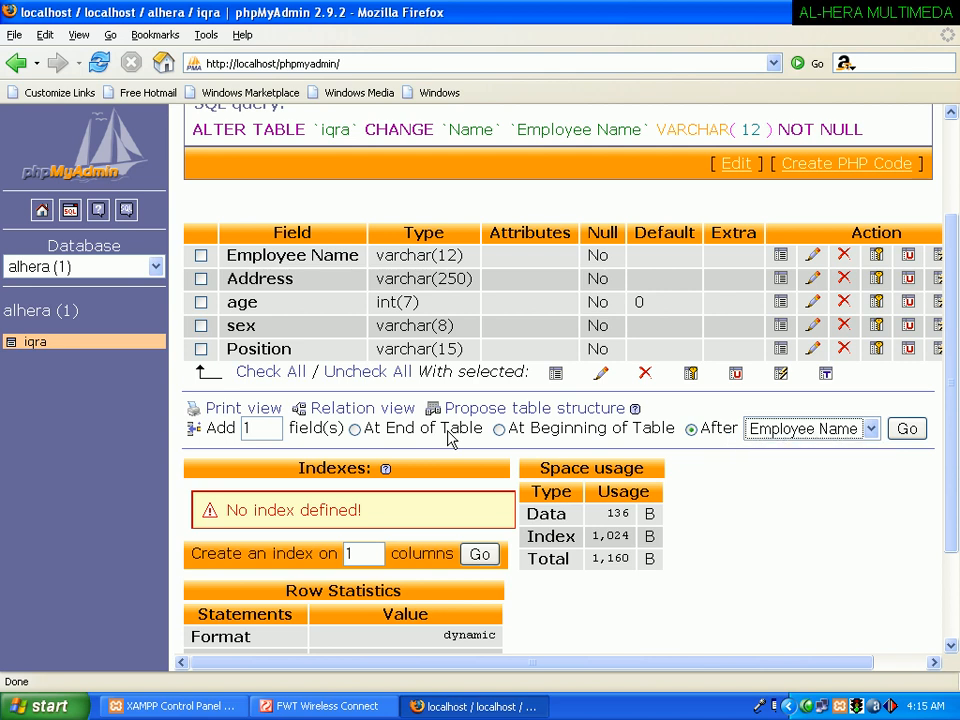
pyautogui.click(370, 431)
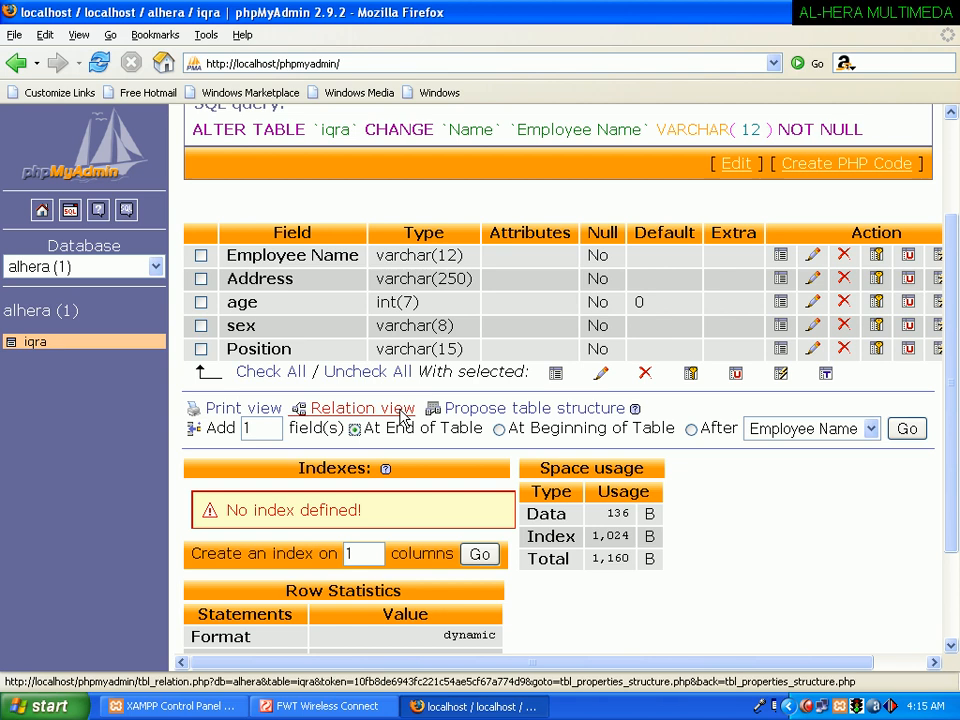
# - Add a field named Salary at the end of the table with type INT and length 23, and save it
pyautogui.click(907, 429)
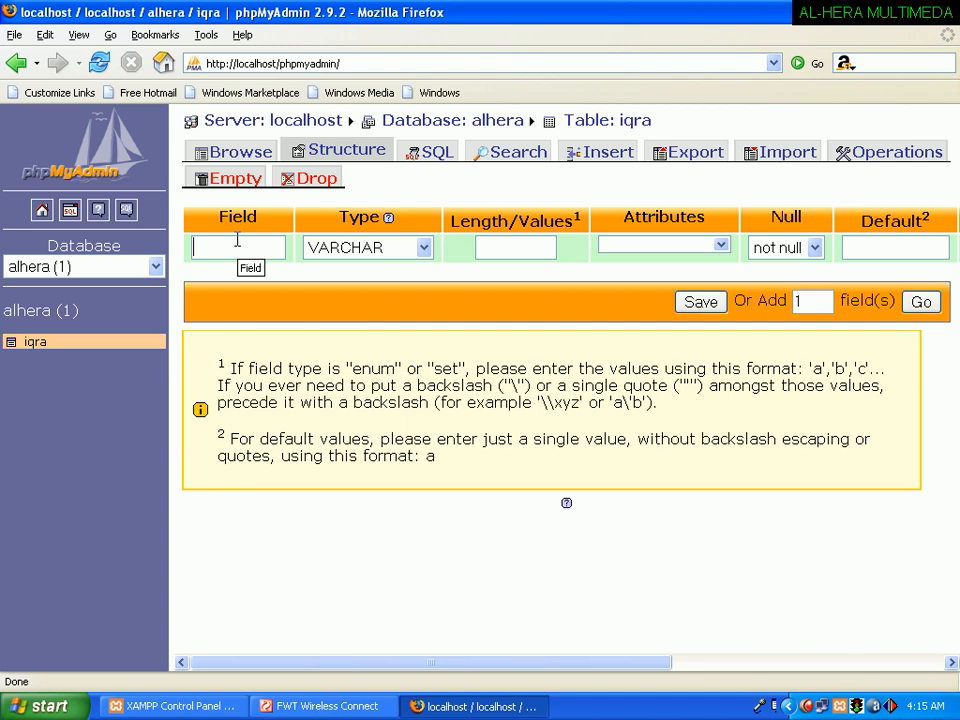
pyautogui.write('Sal')
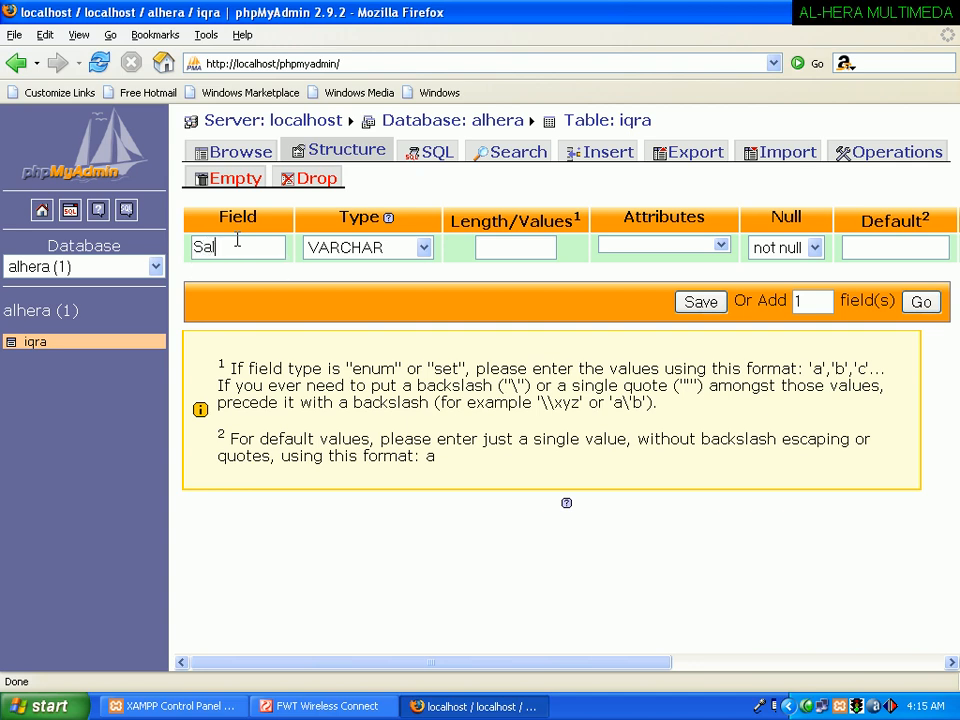
pyautogui.write('ary')
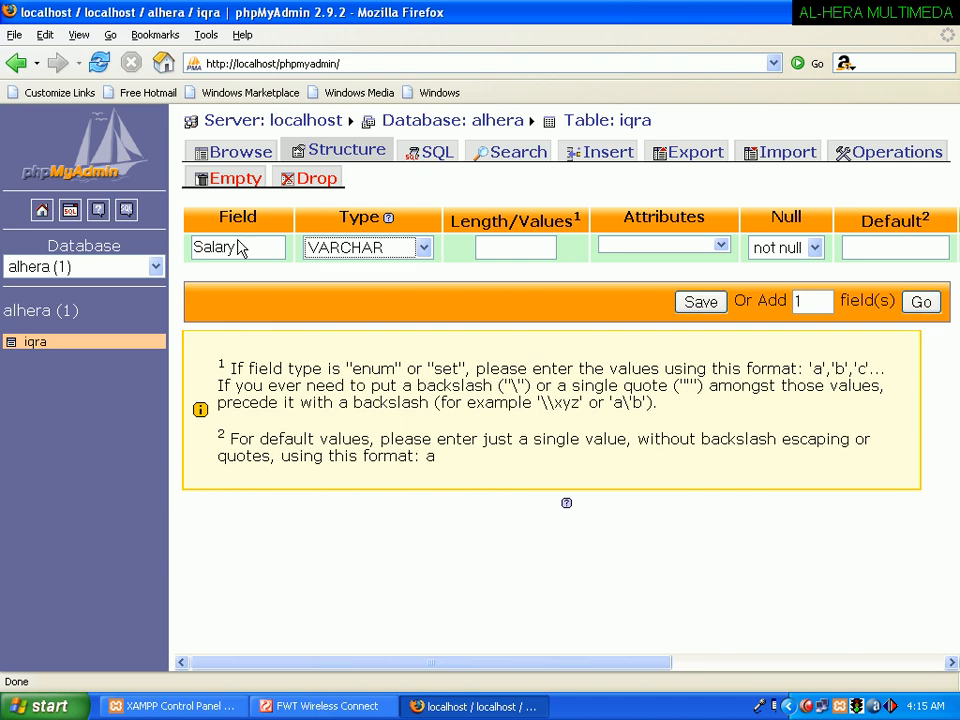
pyautogui.click(342, 257)
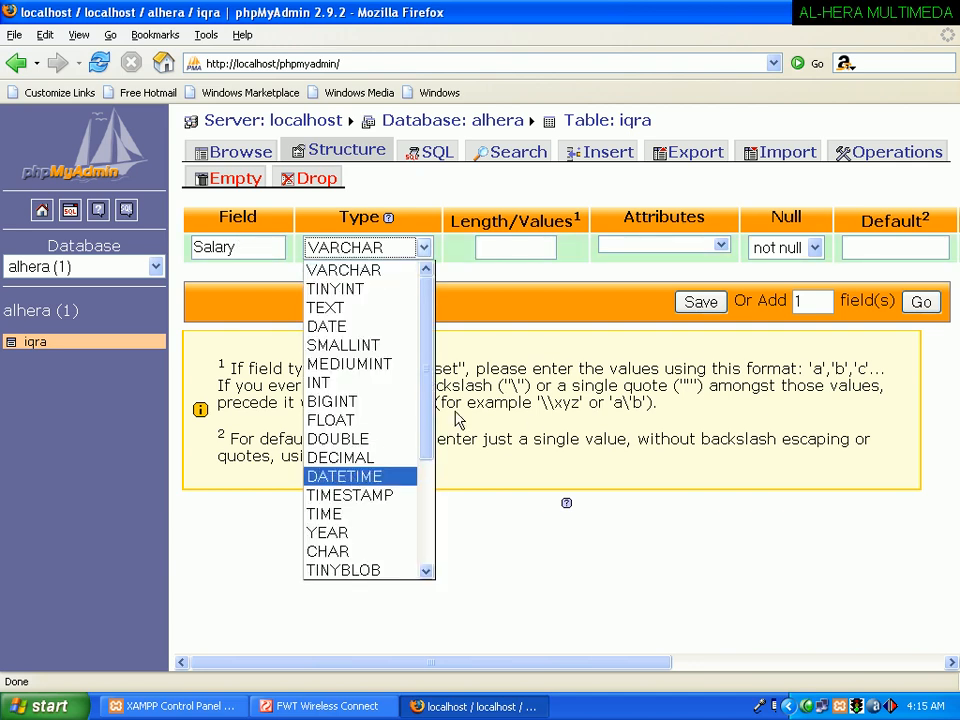
pyautogui.click(340, 383)
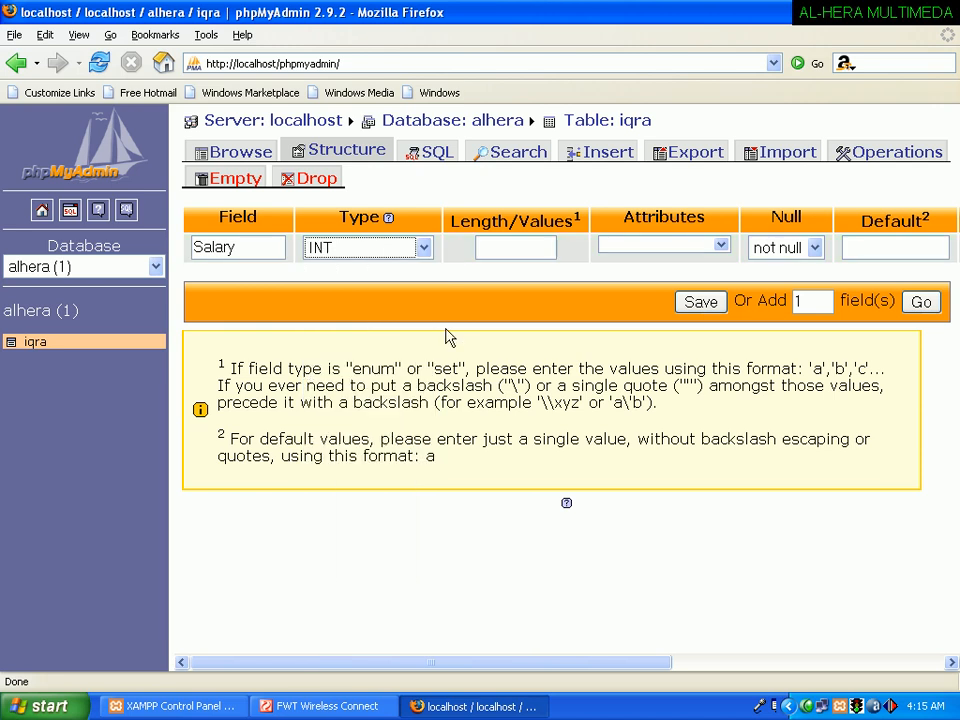
pyautogui.click(525, 250)
pyautogui.write('23')
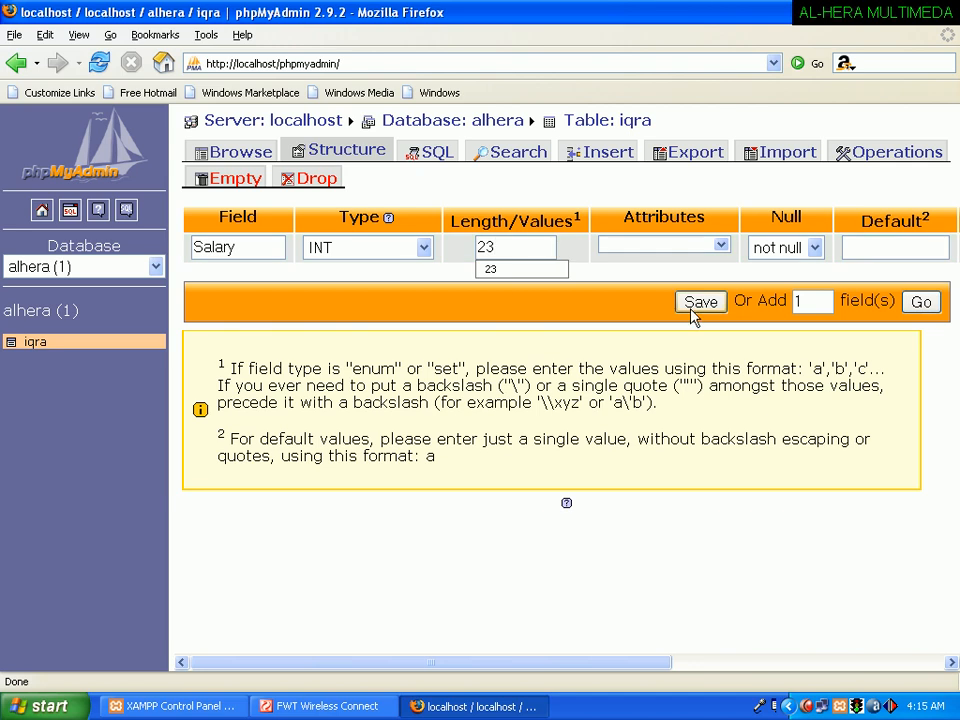
pyautogui.click(697, 303)
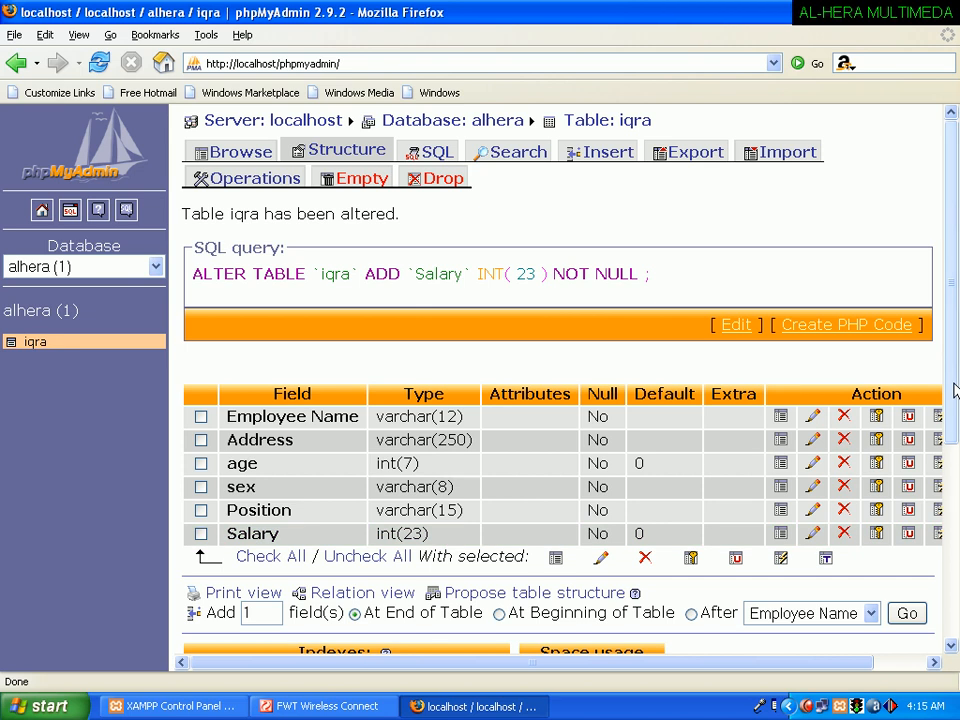
pyautogui.moveTo(954, 360)
pyautogui.mouseDown()
pyautogui.moveTo(945, 611)
pyautogui.moveTo(948, 340)
pyautogui.moveTo(952, 352)
pyautogui.mouseUp()
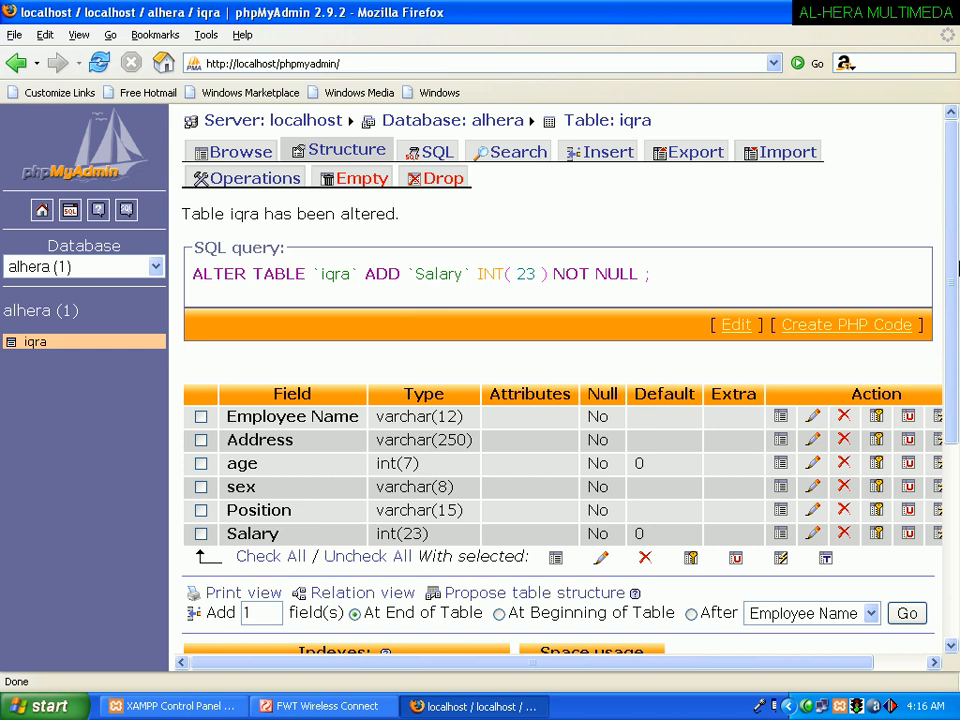
pyautogui.moveTo(955, 272); pyautogui.dragTo(951, 445)
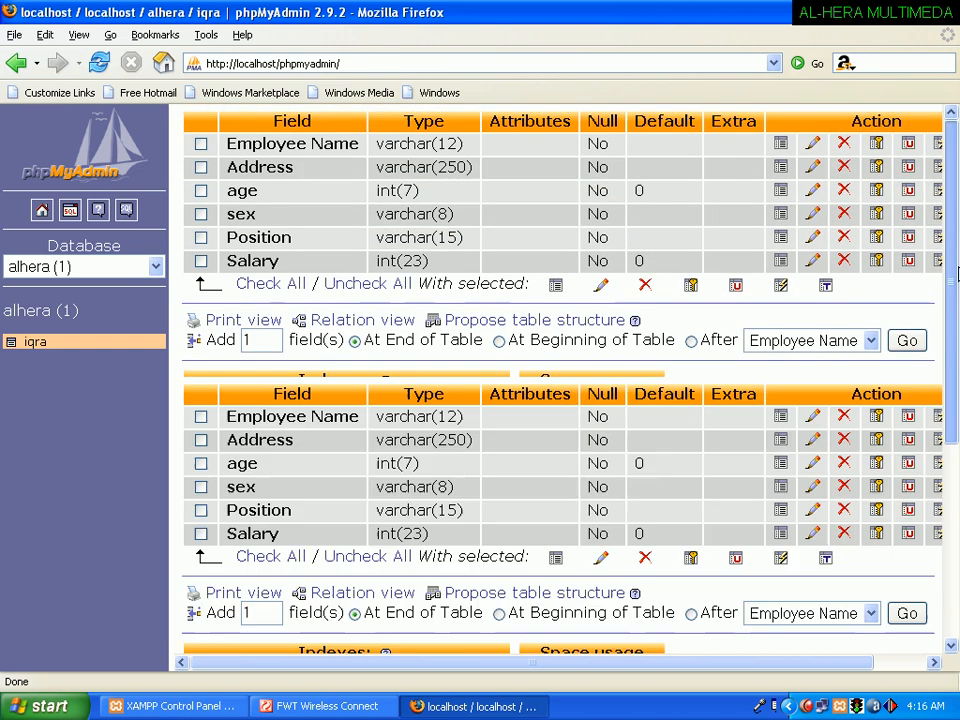